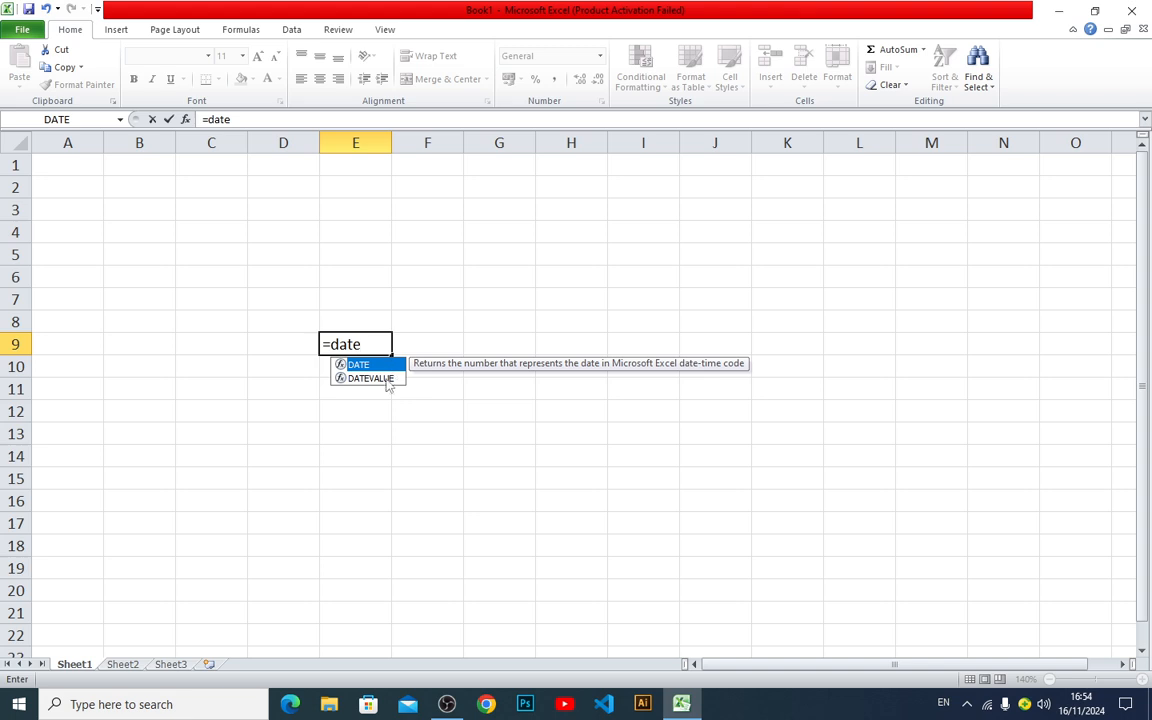
left_click(387, 380)
double_click(387, 380)
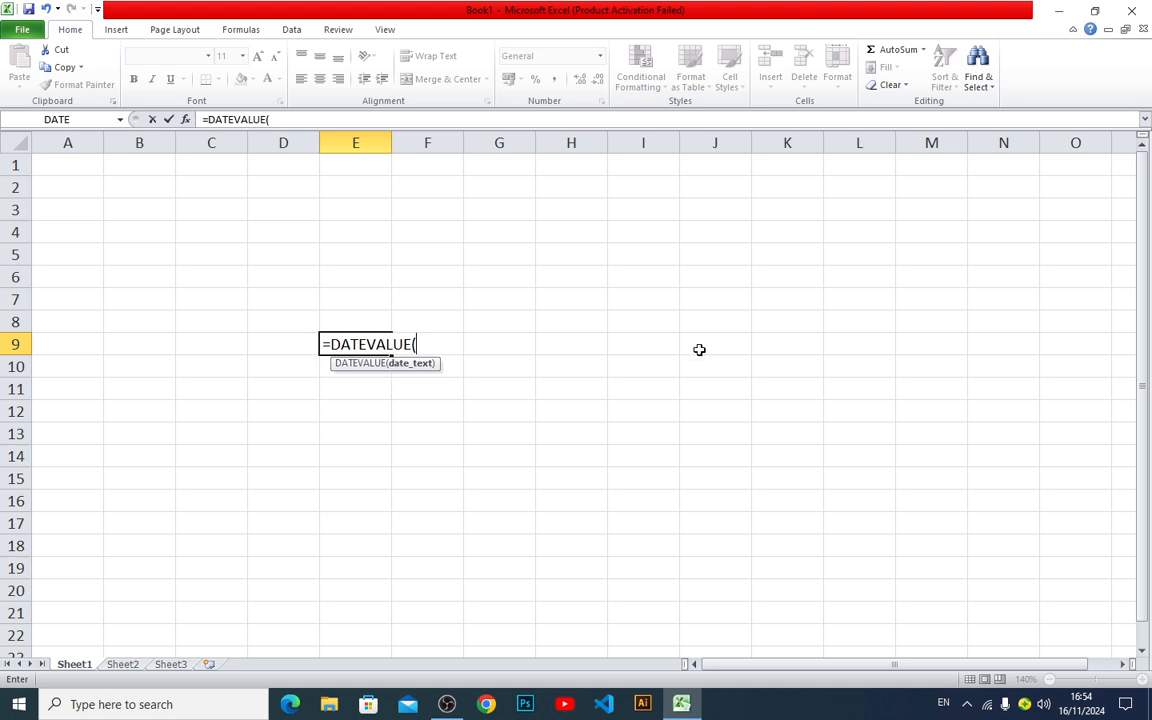
key("Escape")
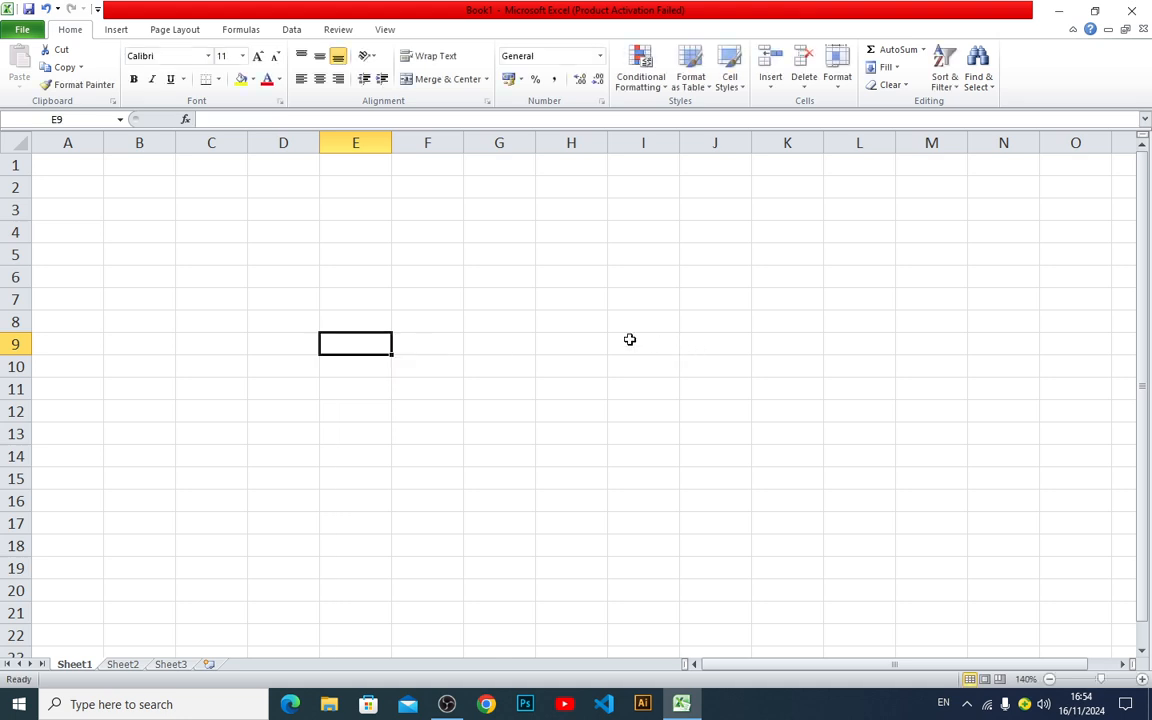
Enter =DATEVALUE in cell E9, without the opening parenthesis that autocomplete adds
type("=date")
key("Down")
key("Tab")
key("Left")
key("Right")
key("BackSpace")
key("BackSpace")
key("BackSpace")
key("Left")
key("Right")
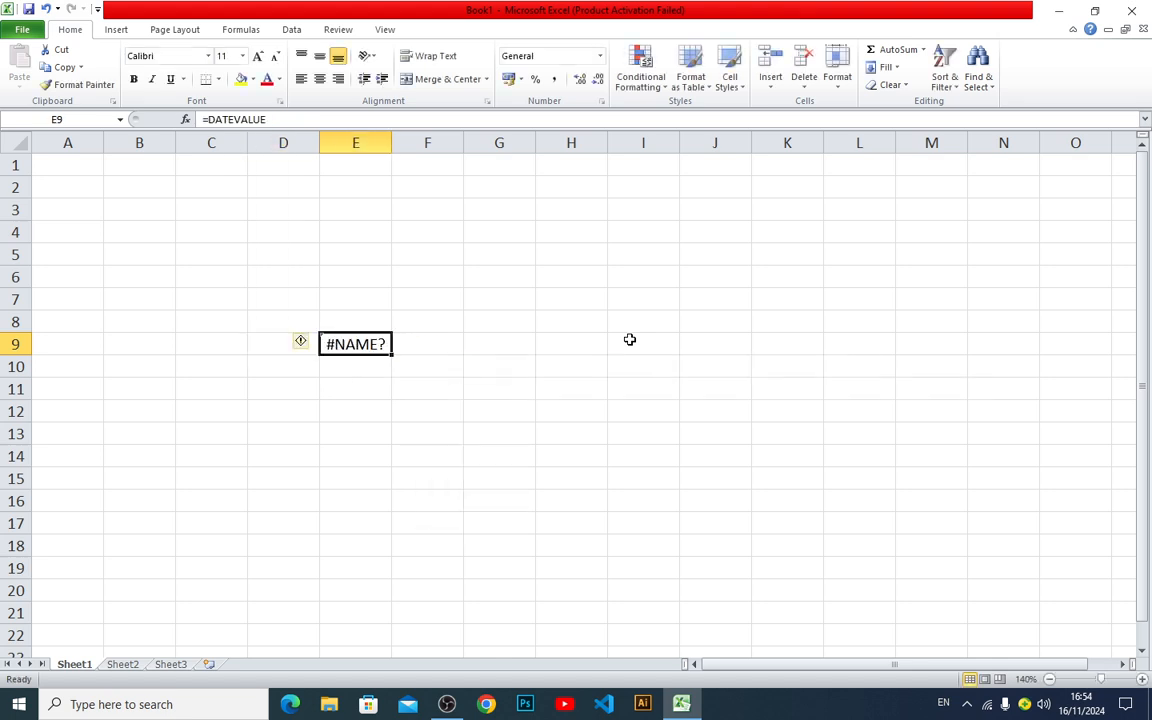
Remove the leading equals sign from cell E9 so that it holds DATEVALUE as a plain text label
key("F2")
key("Left")
key("Left")
key("Left")
key("Left")
key("Left")
key("Left")
key("Left")
key("Left")
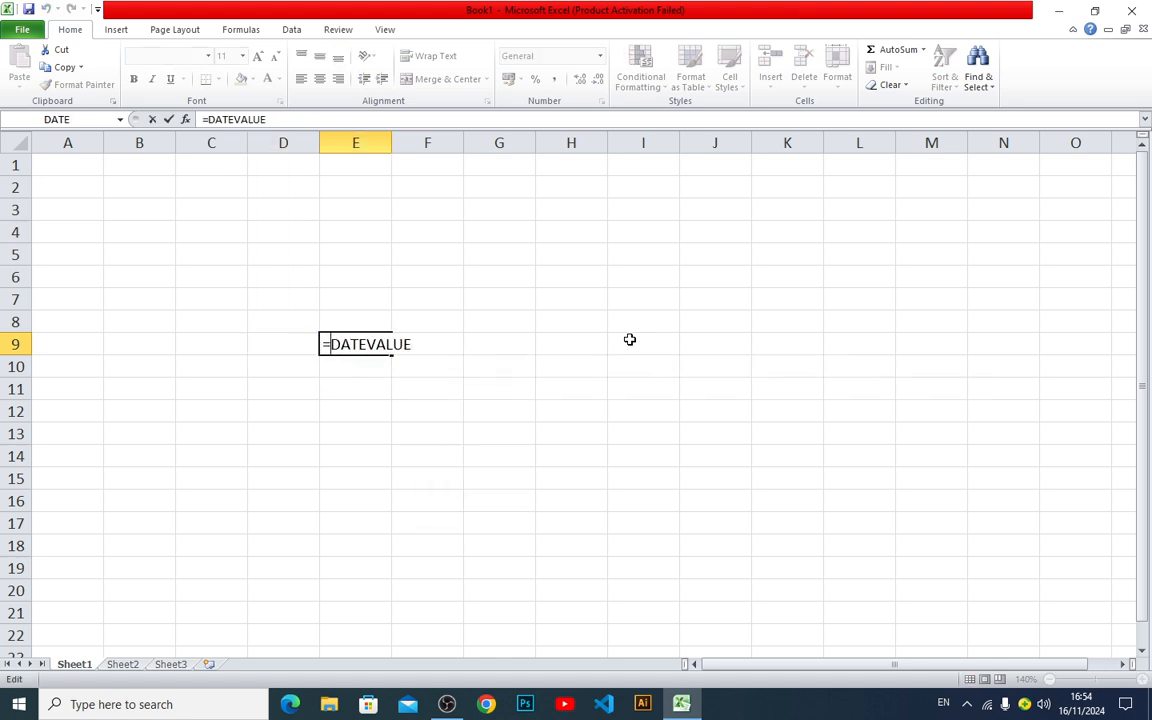
key("BackSpace")
key("Return")
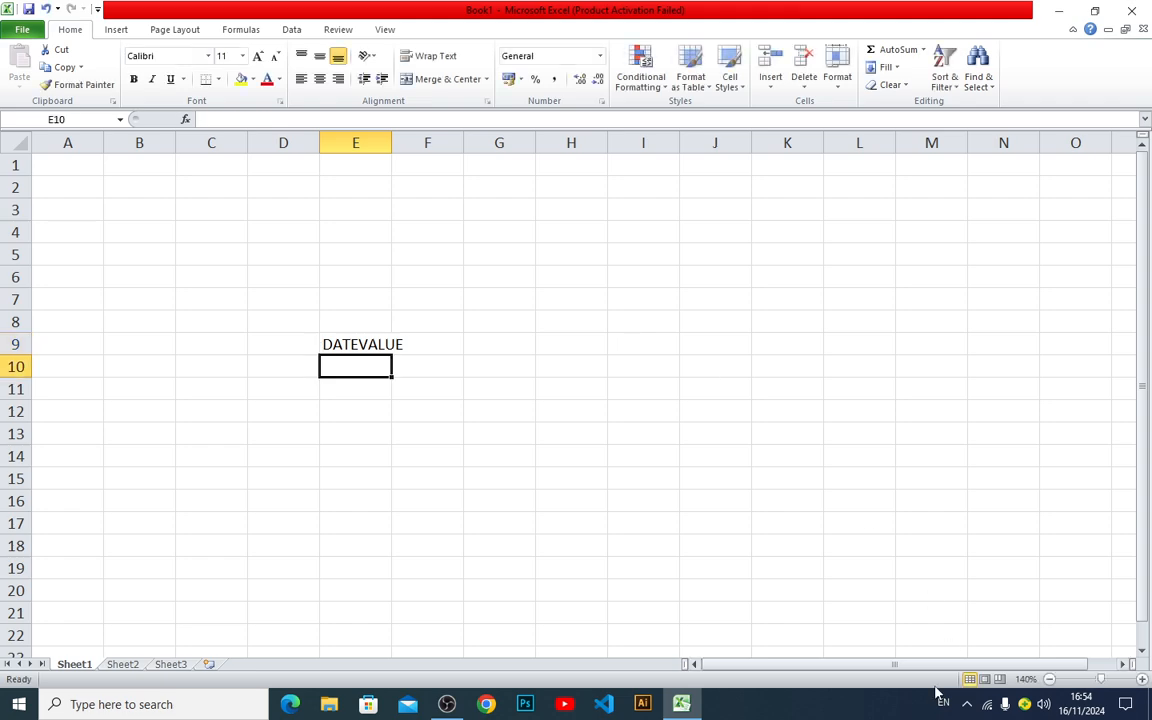
Enlarge the sheet view to 220% and widen column E to fit the DATEVALUE label
left_click(1141, 679)
left_click(1141, 679)
left_click(1141, 679)
left_click(1141, 679)
left_click(1141, 679)
left_click(1141, 679)
left_click(1141, 679)
left_click(1141, 679)
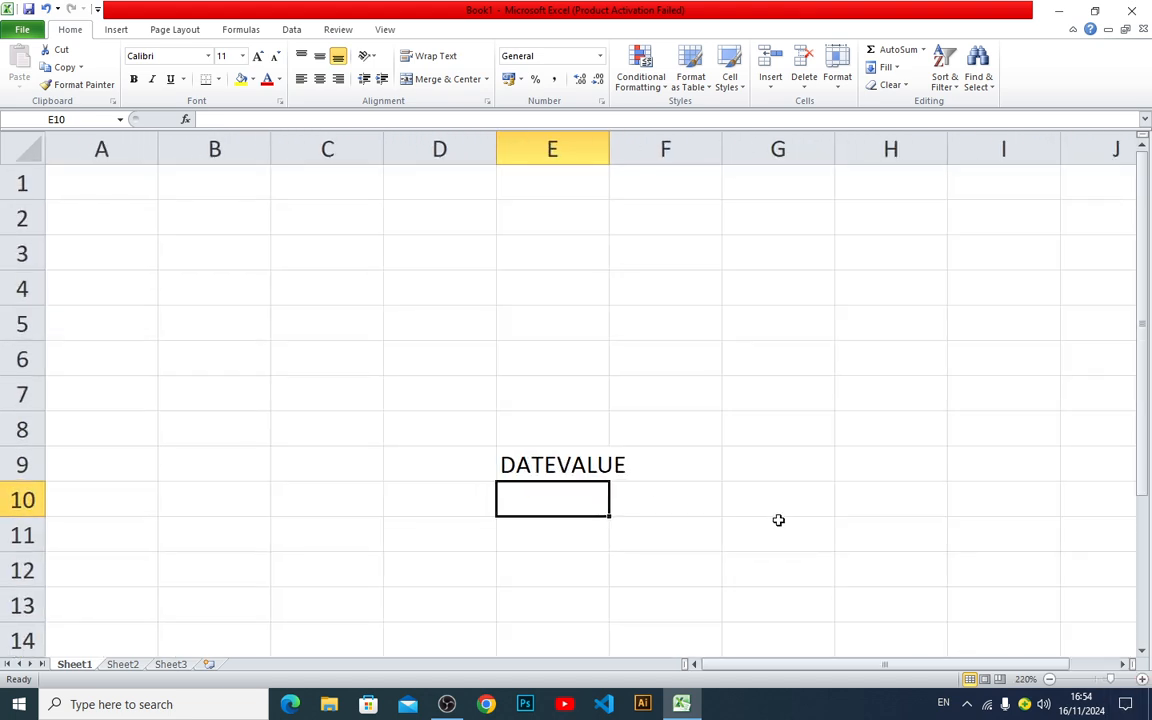
left_click_drag(609, 147, 635, 147)
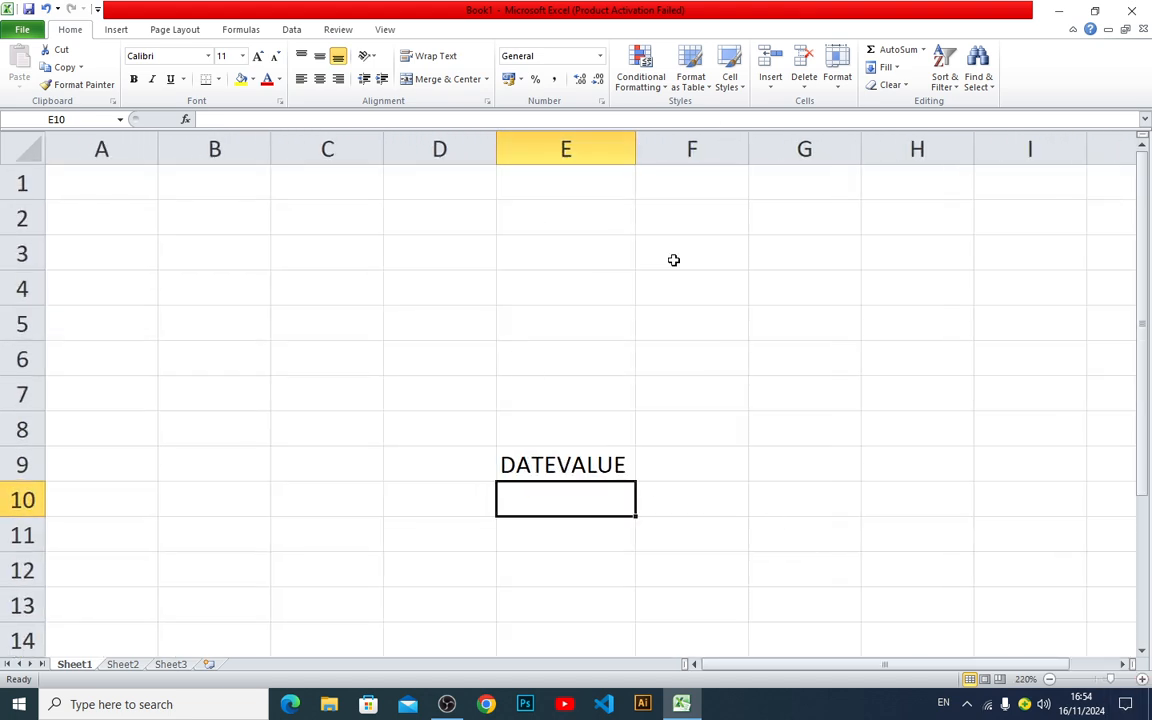
Enter the heading "date" in cell F8
left_click(658, 425)
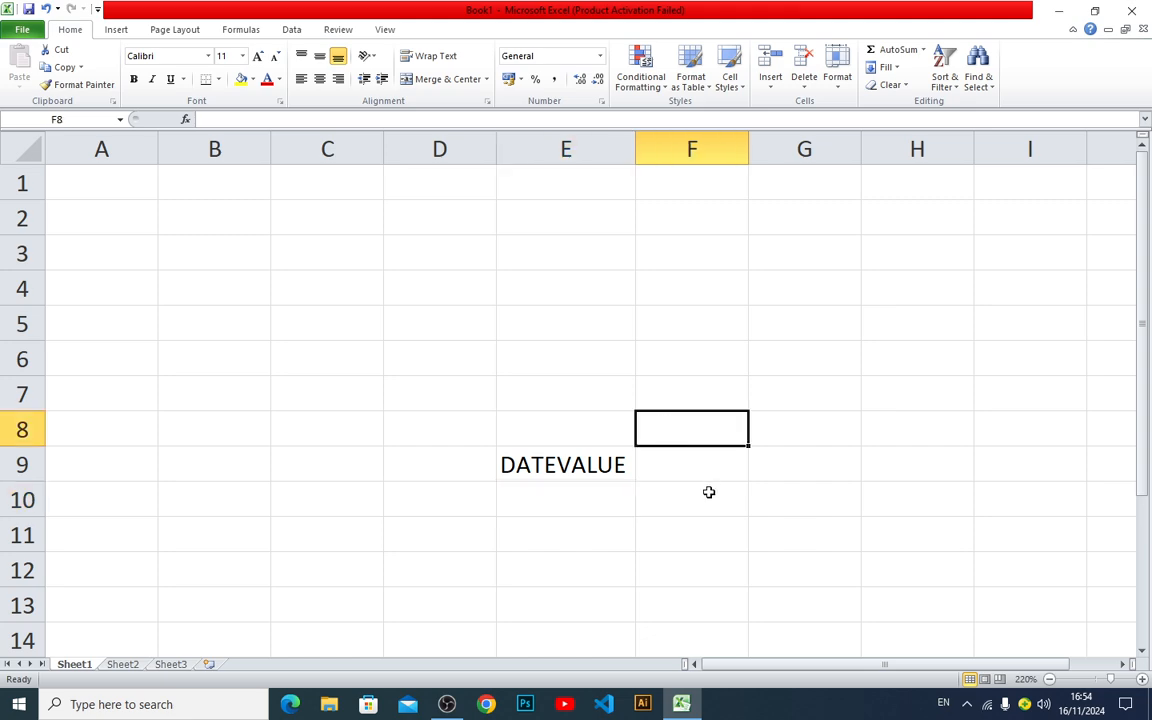
type("date")
key("Return")
Enter the formula =date(2005,2,20) in cell F9, under the date heading
type("=date")
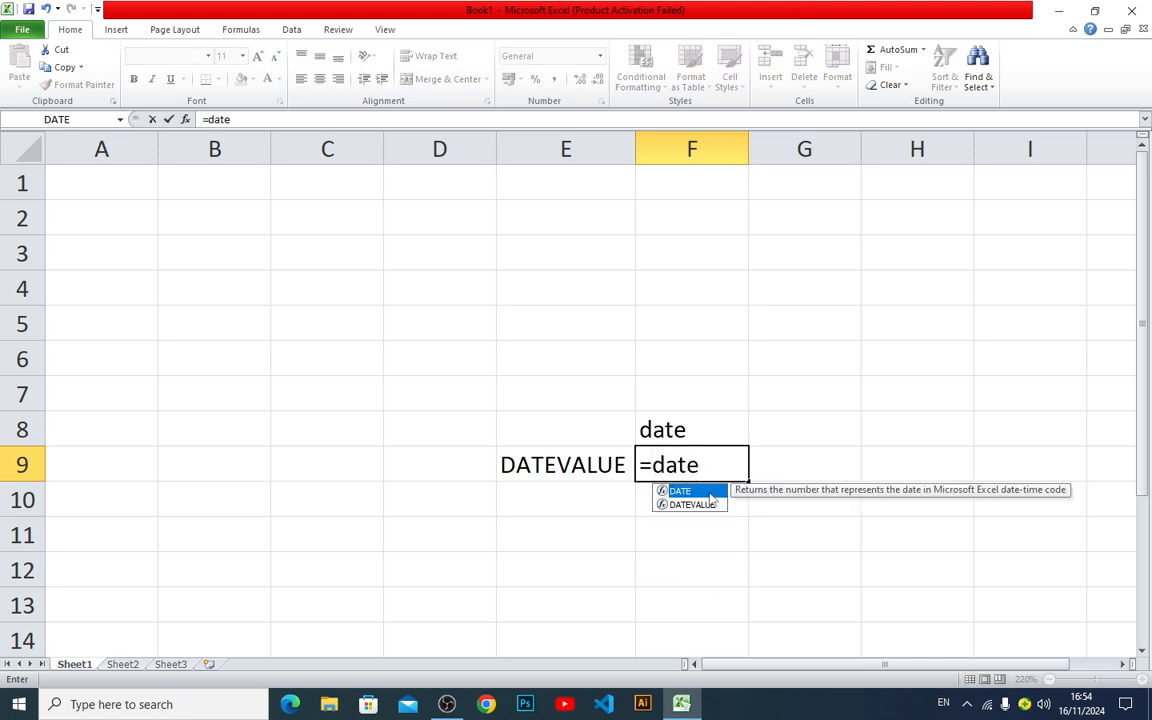
type("(")
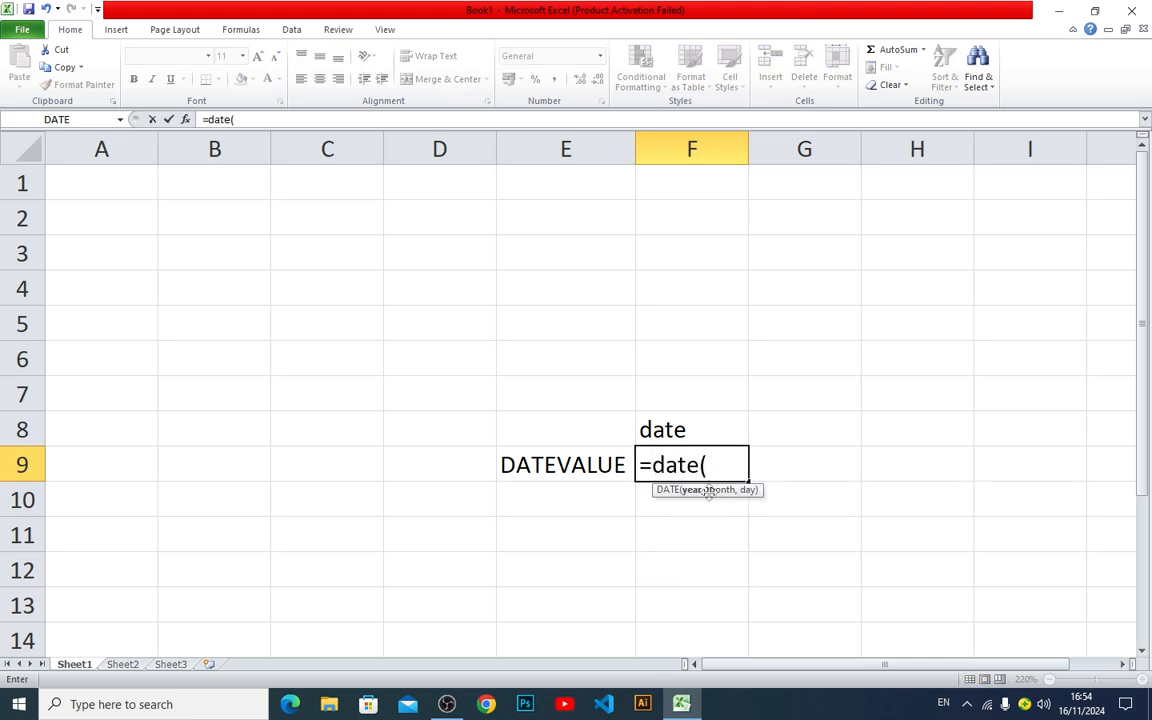
type("2005,")
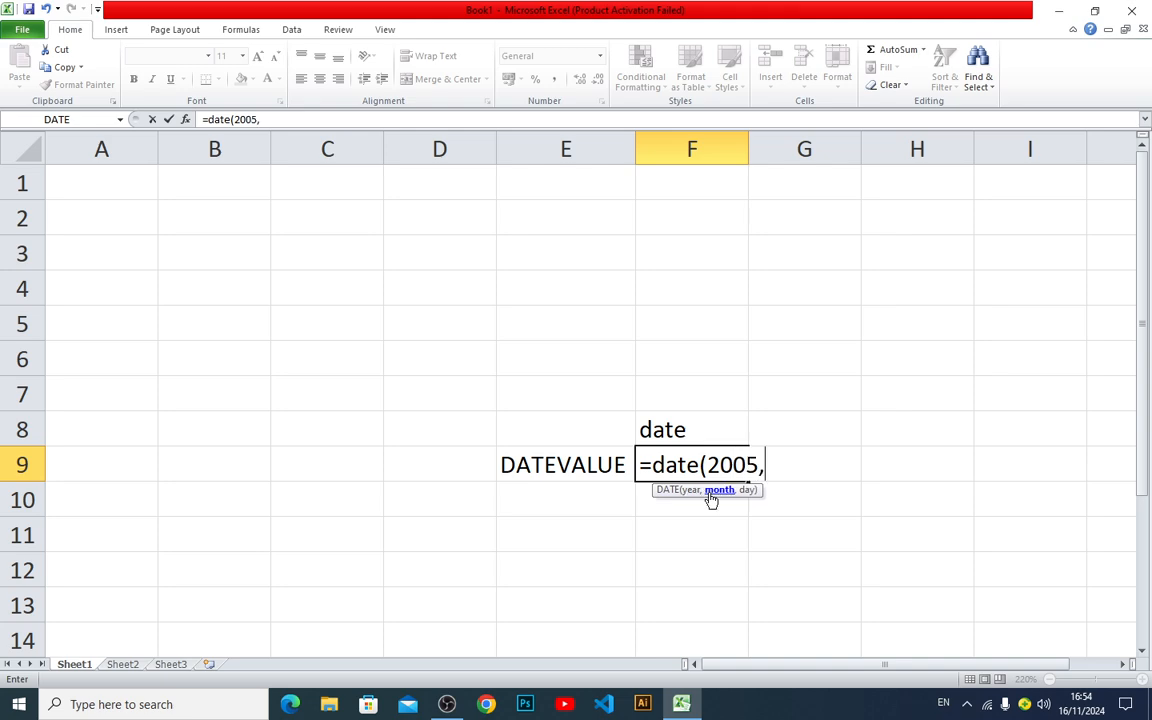
type("2,20)")
key("Return")
Move the DATEVALUE label from cell E9 down to cell E10
key("Up")
key("Up")
key("Down")
key("Left")
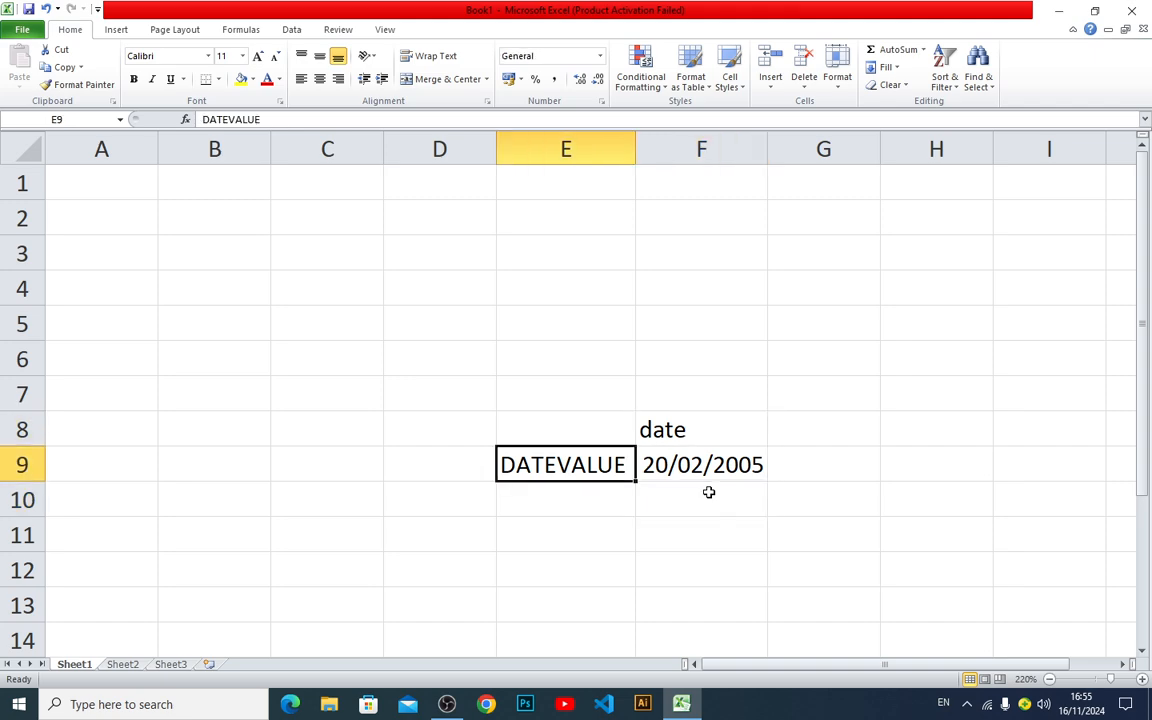
left_click_drag(621, 481, 616, 497)
Try to convert the date in F9 with =DATEVALUE(F9) in cell F10, and clear the formula again
left_click(684, 504)
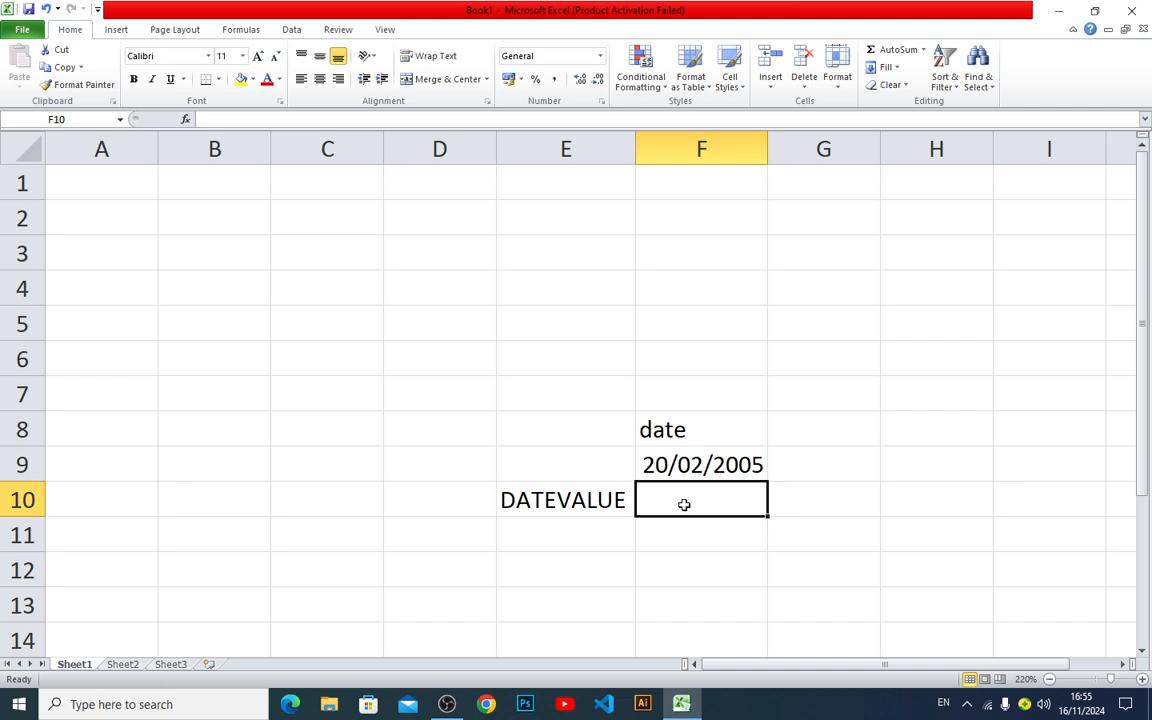
type("=")
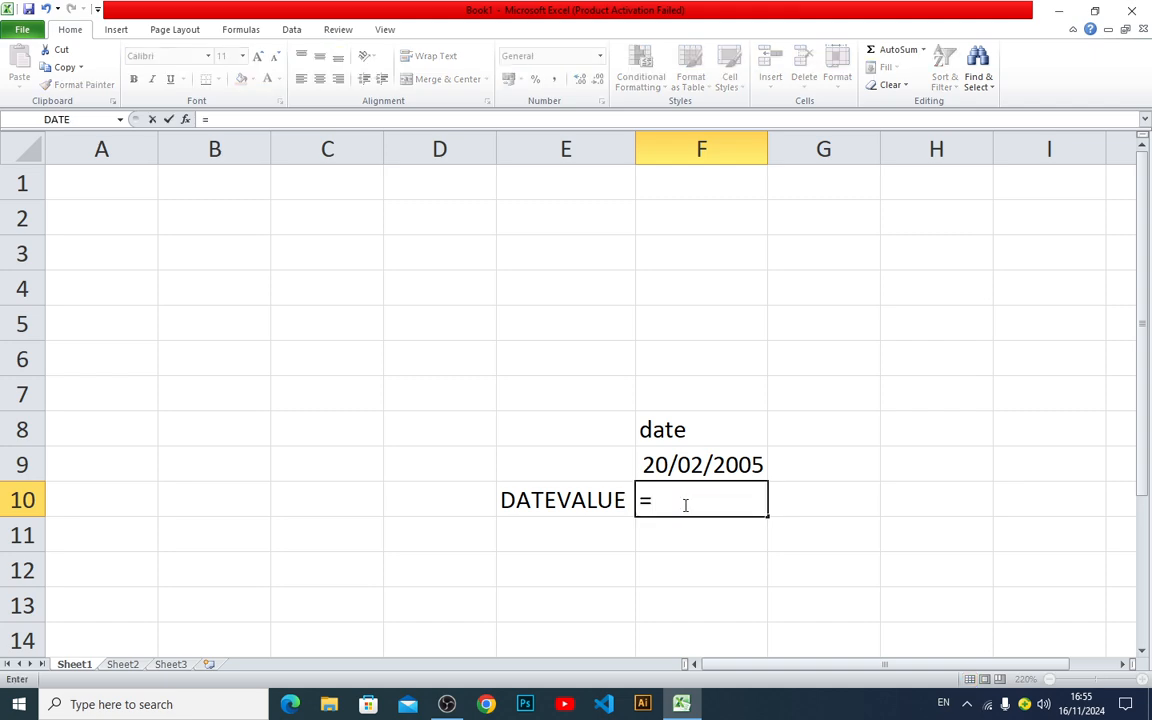
type("date")
key("Down")
key("Tab")
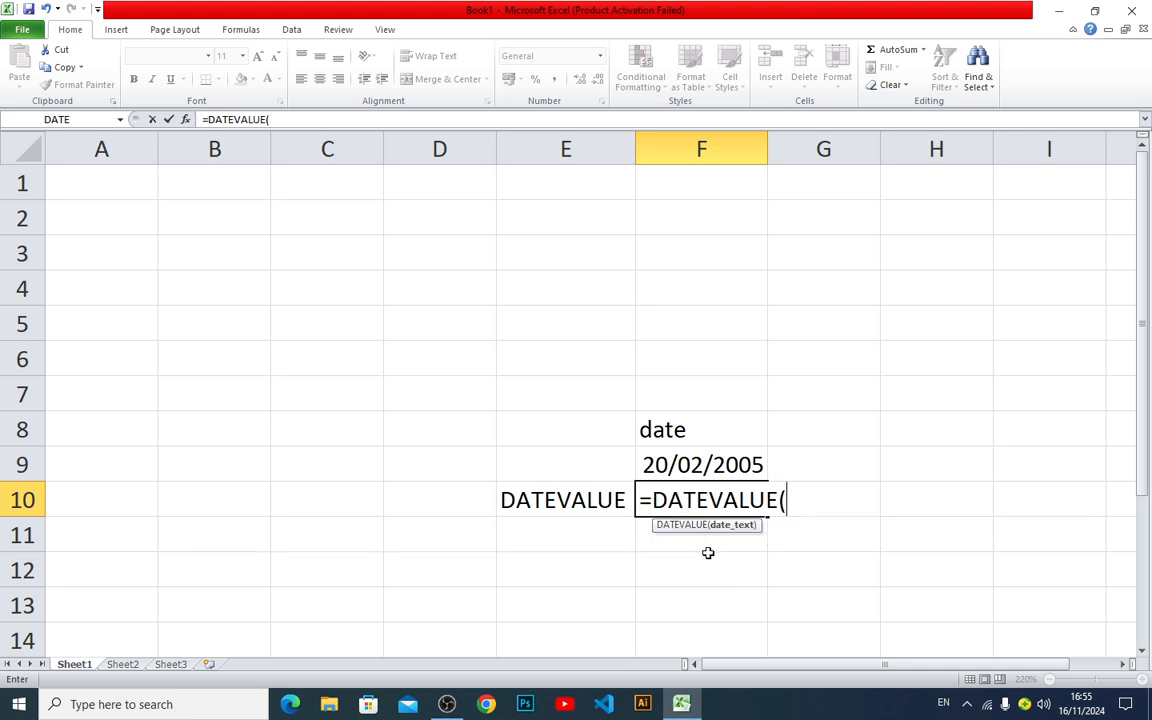
left_click(718, 465)
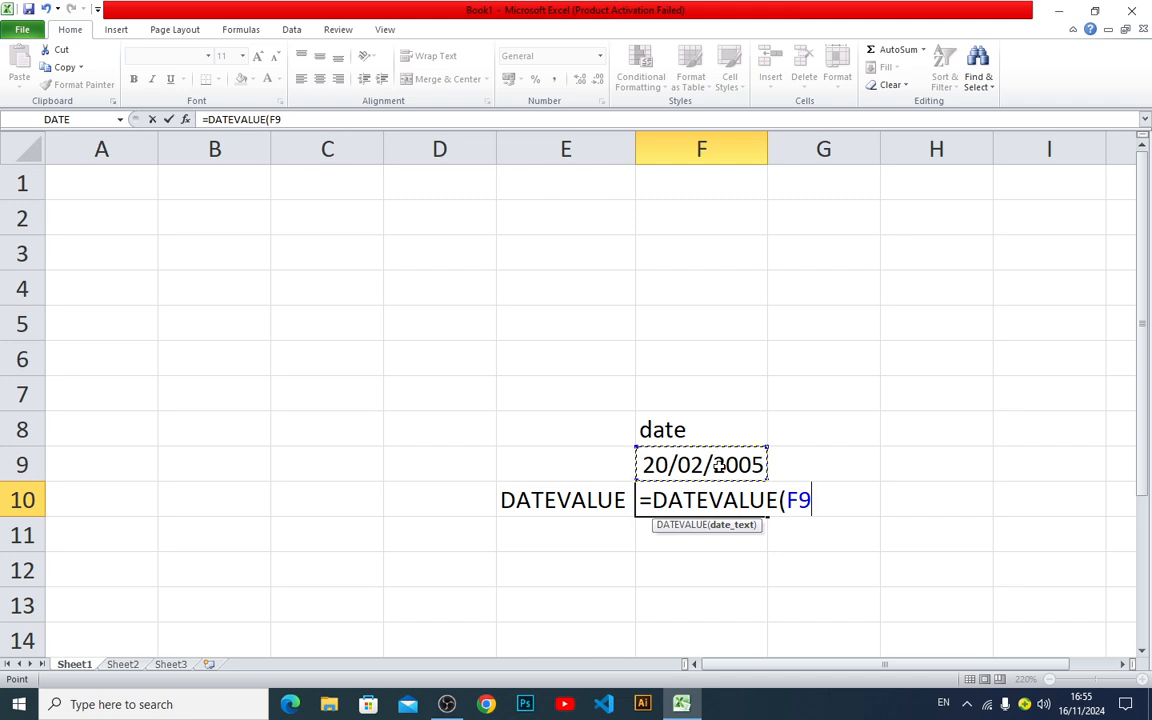
type(")")
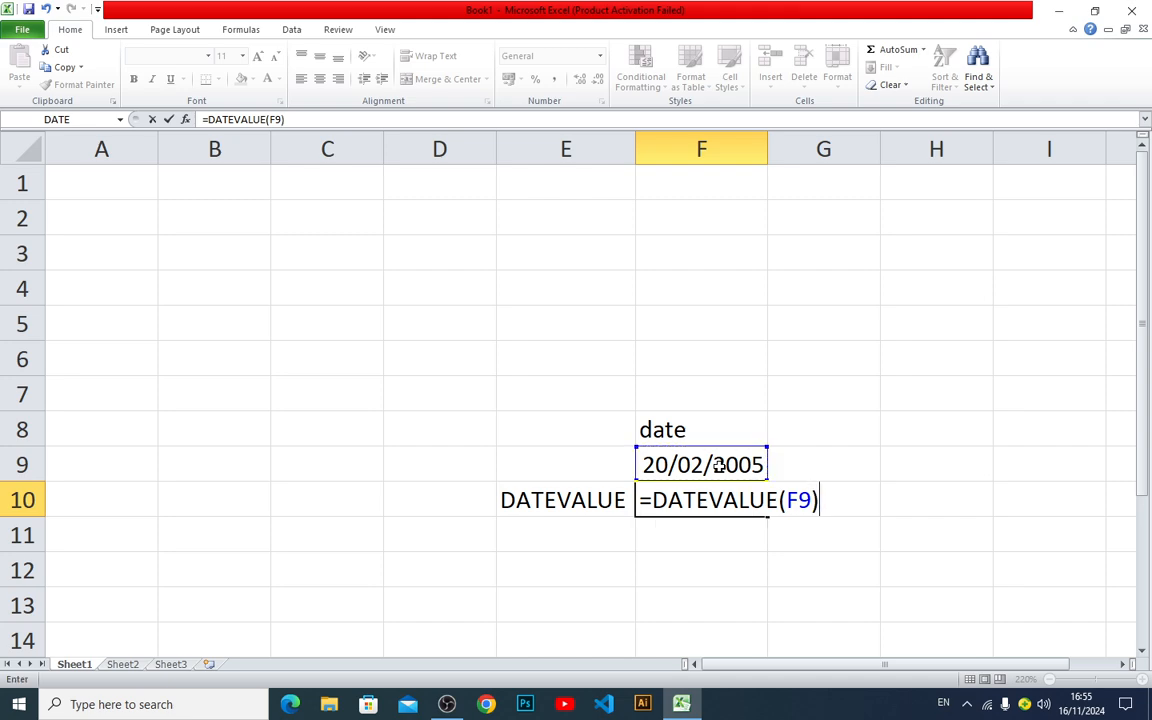
key("Return")
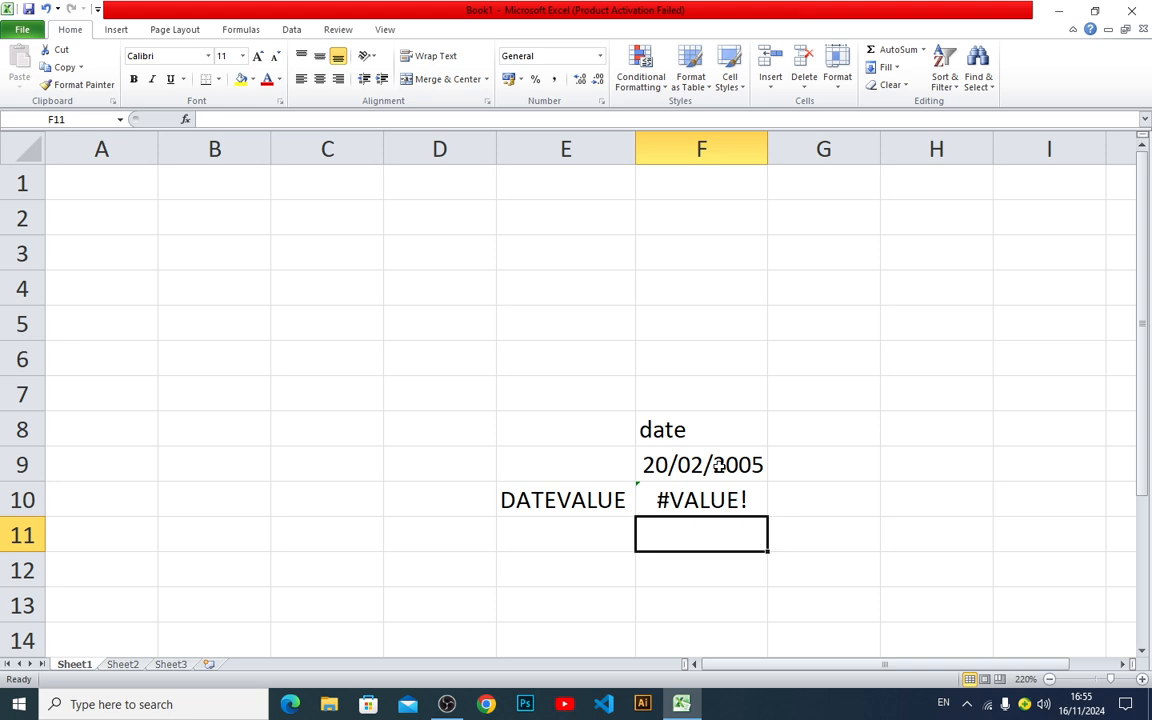
key("Up")
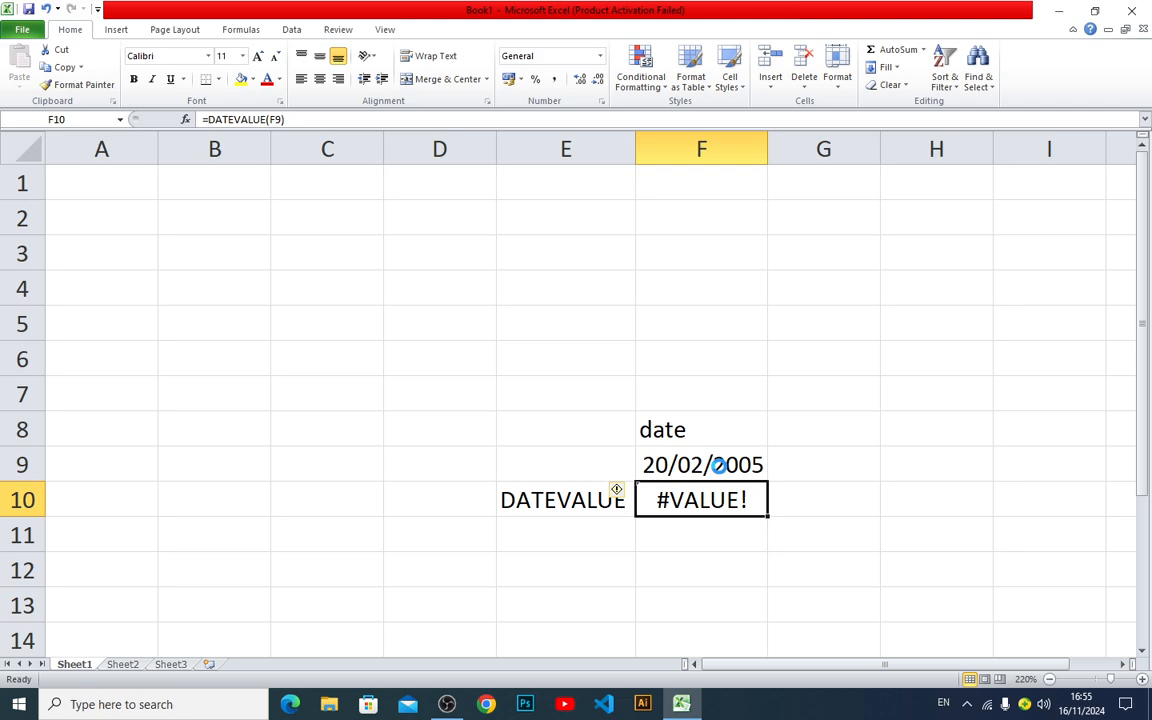
key("Delete")
Enter the heading "text date" in cell G8, beside the date heading
left_click(718, 465)
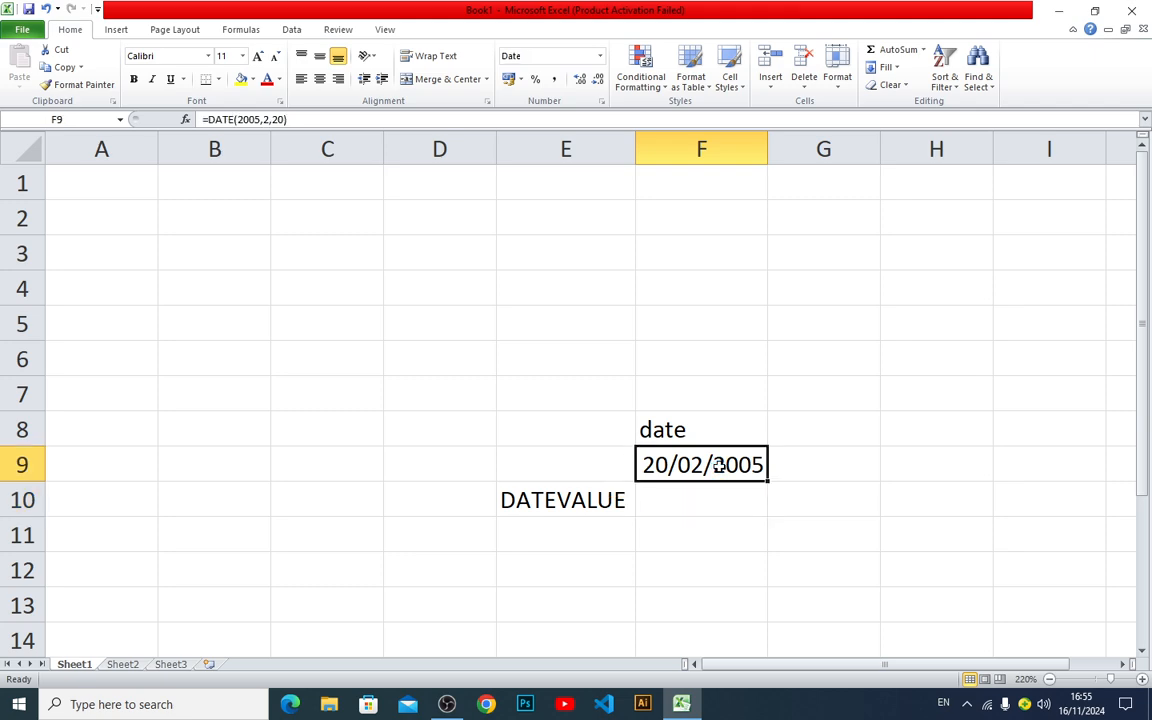
key("Right")
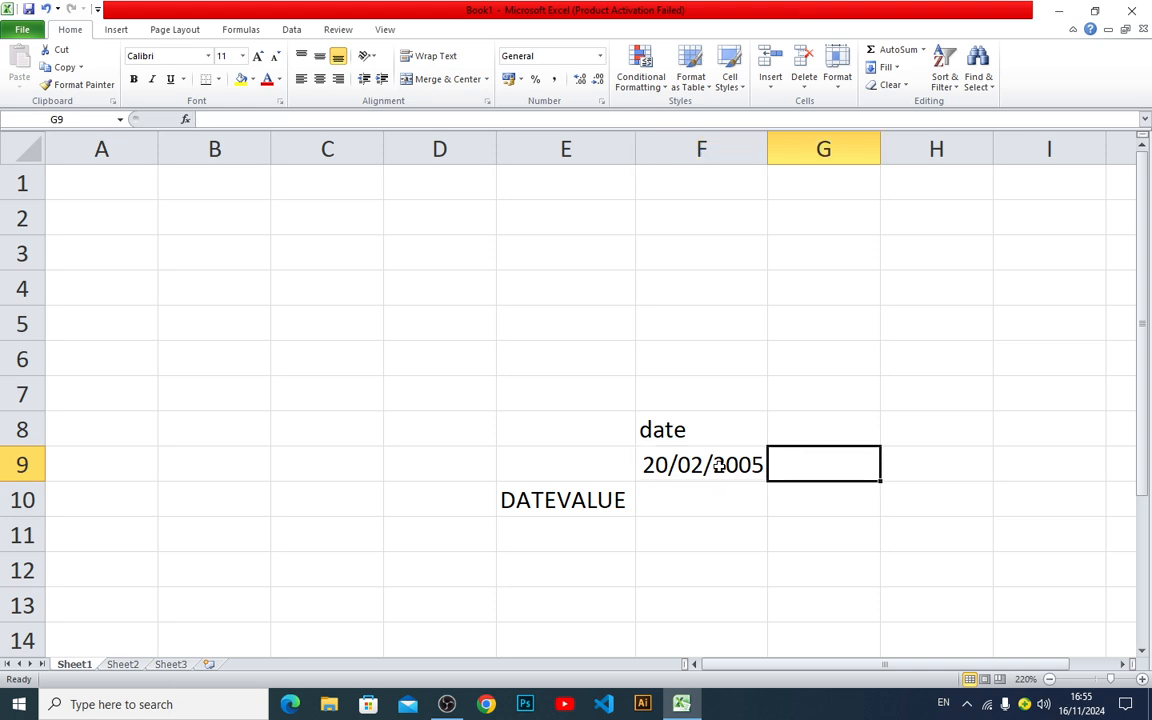
key("Up")
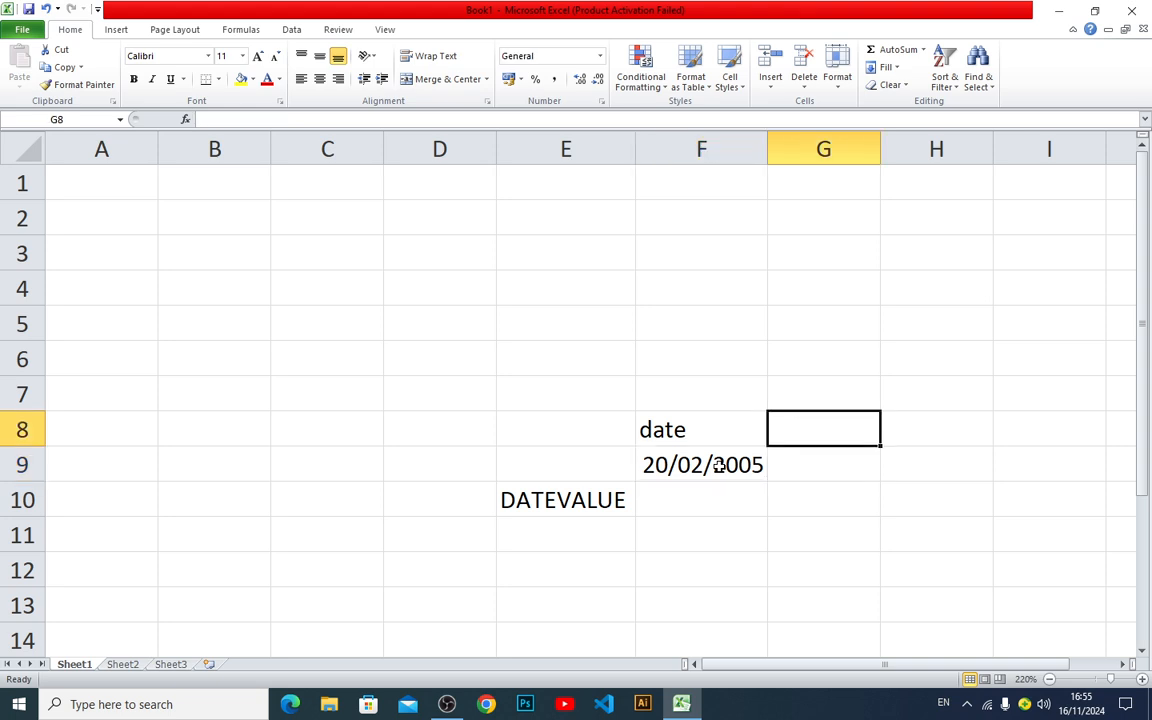
type("text date")
key("Return")
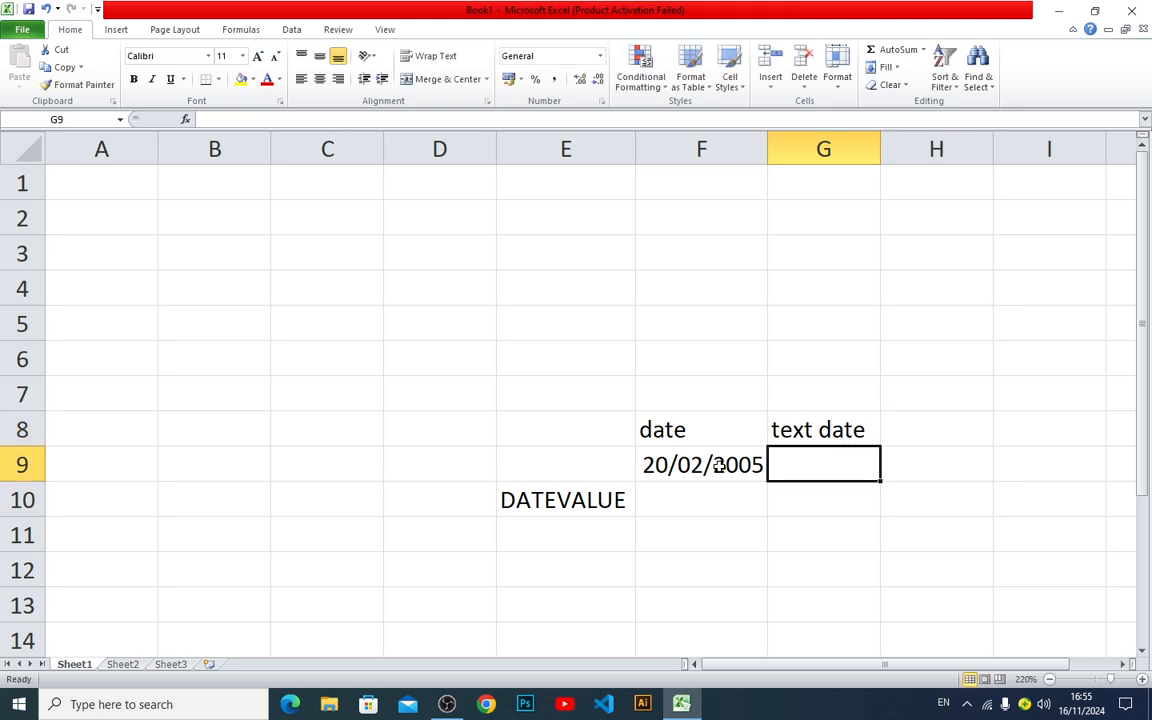
Enter the date 20-2-2005 in cell G9, under the text date heading
type("20")
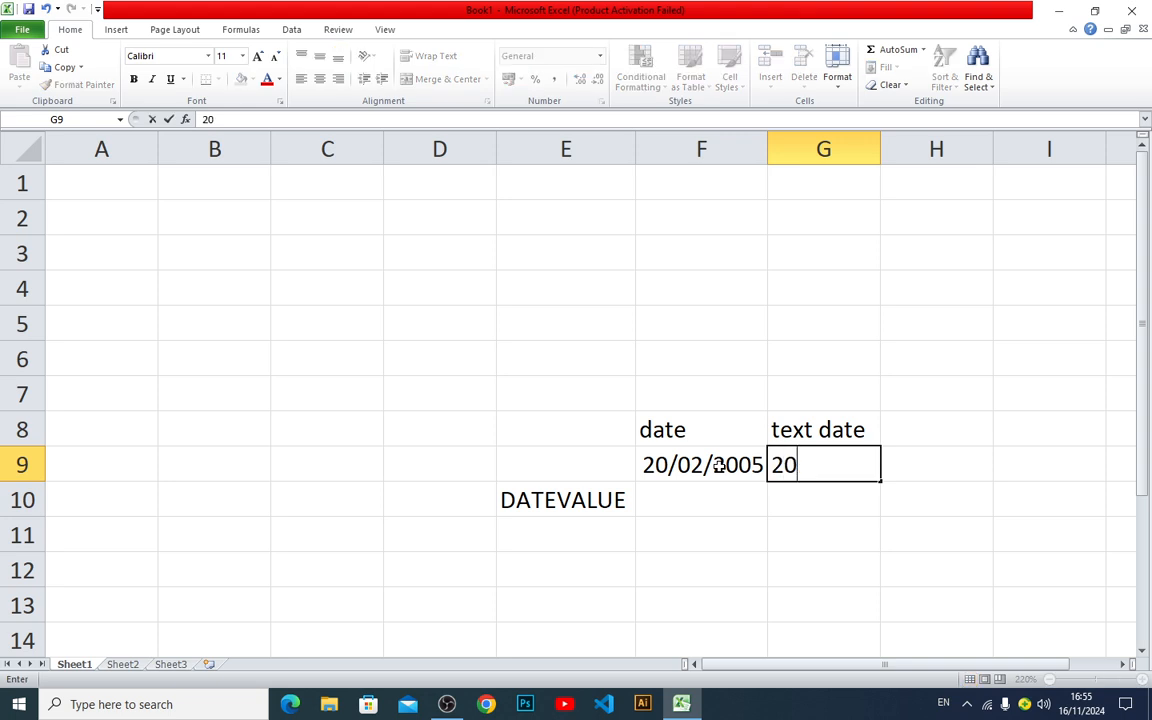
type("-2-2005")
key("Return")
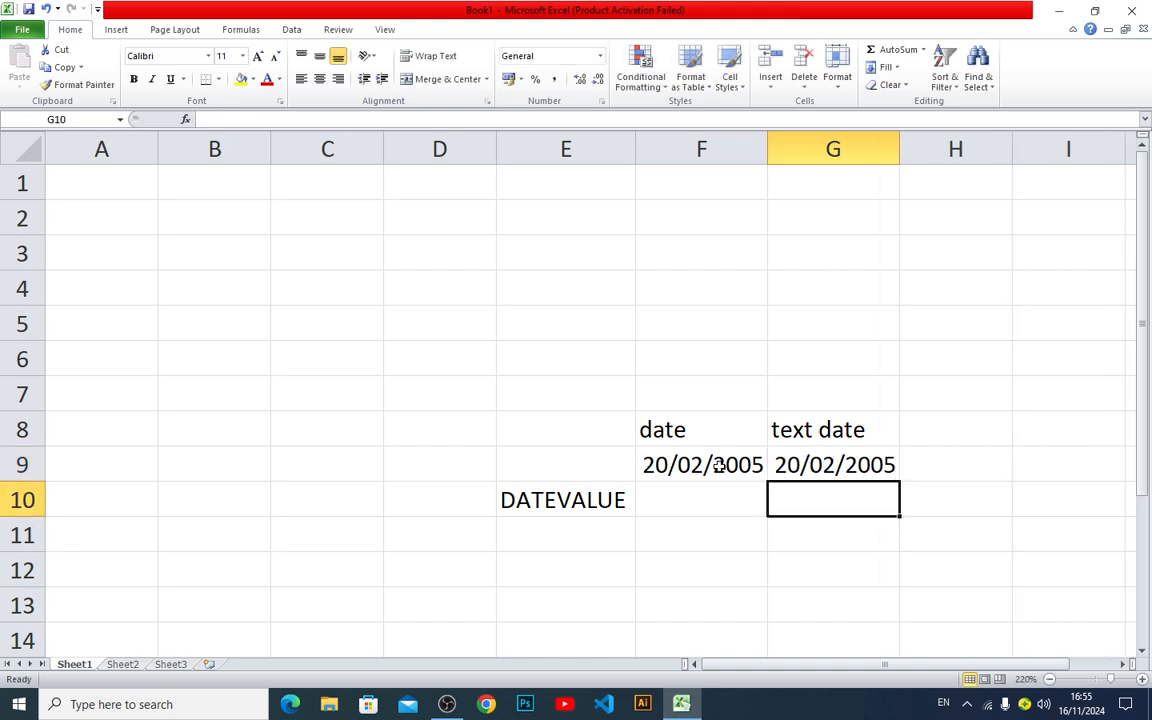
Change the number format of cell G9 to Text
key("Up")
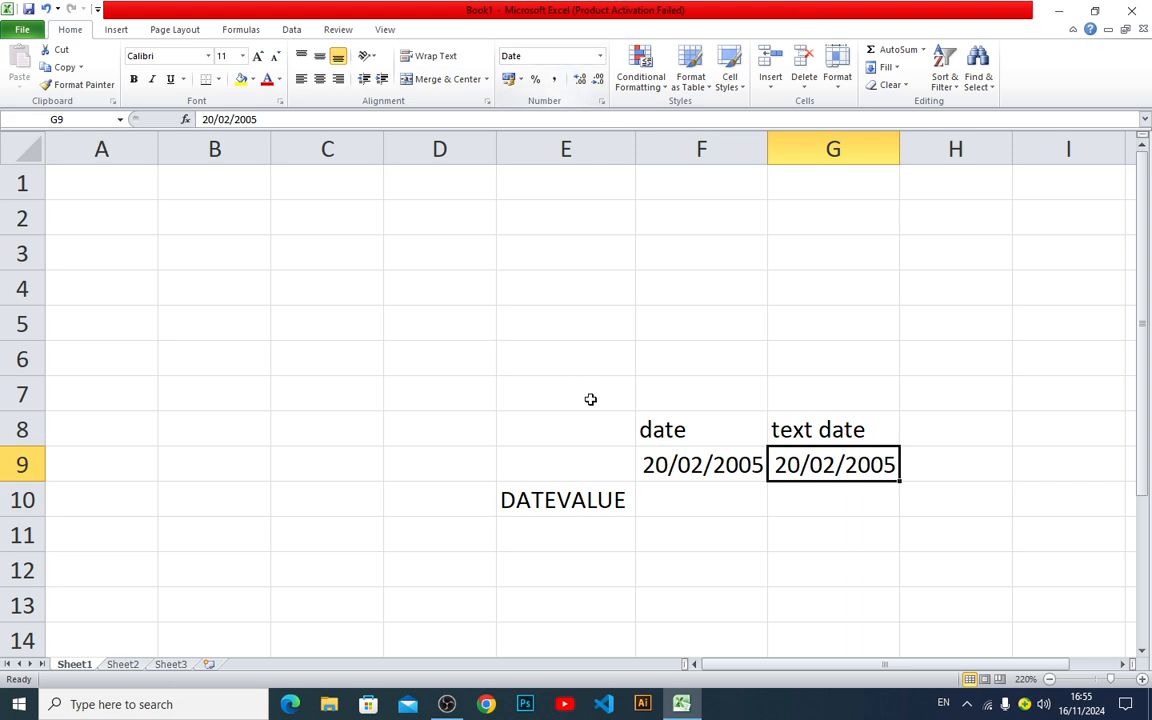
left_click(684, 471)
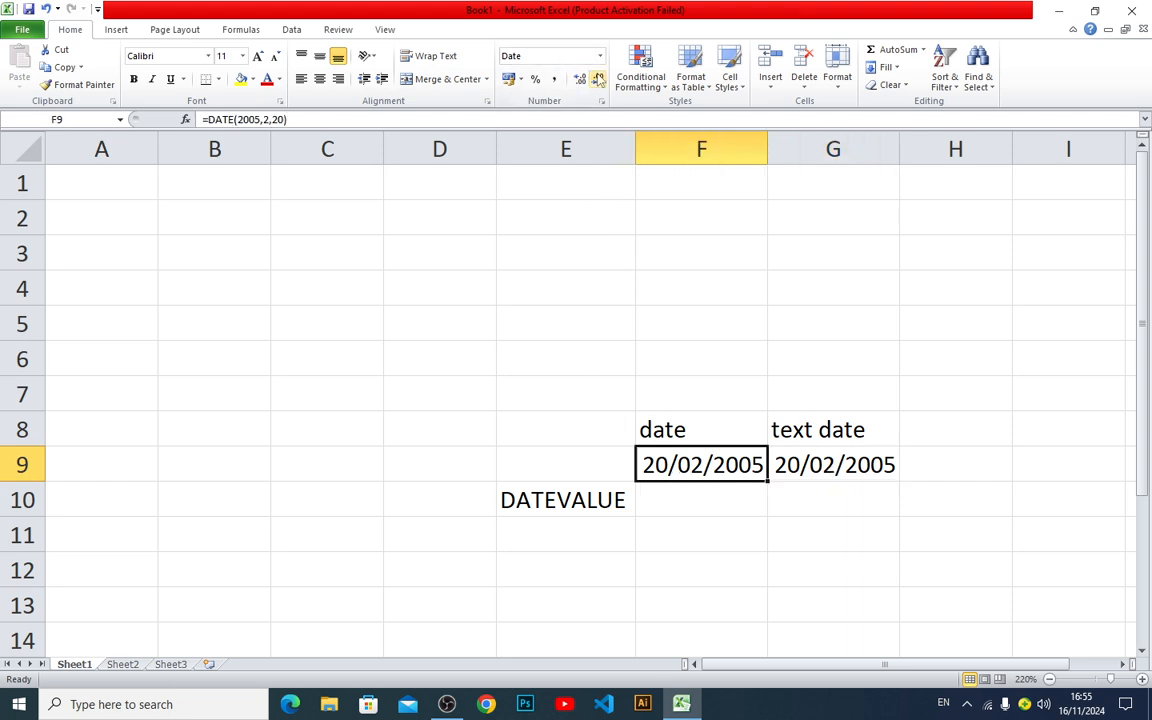
left_click(857, 477)
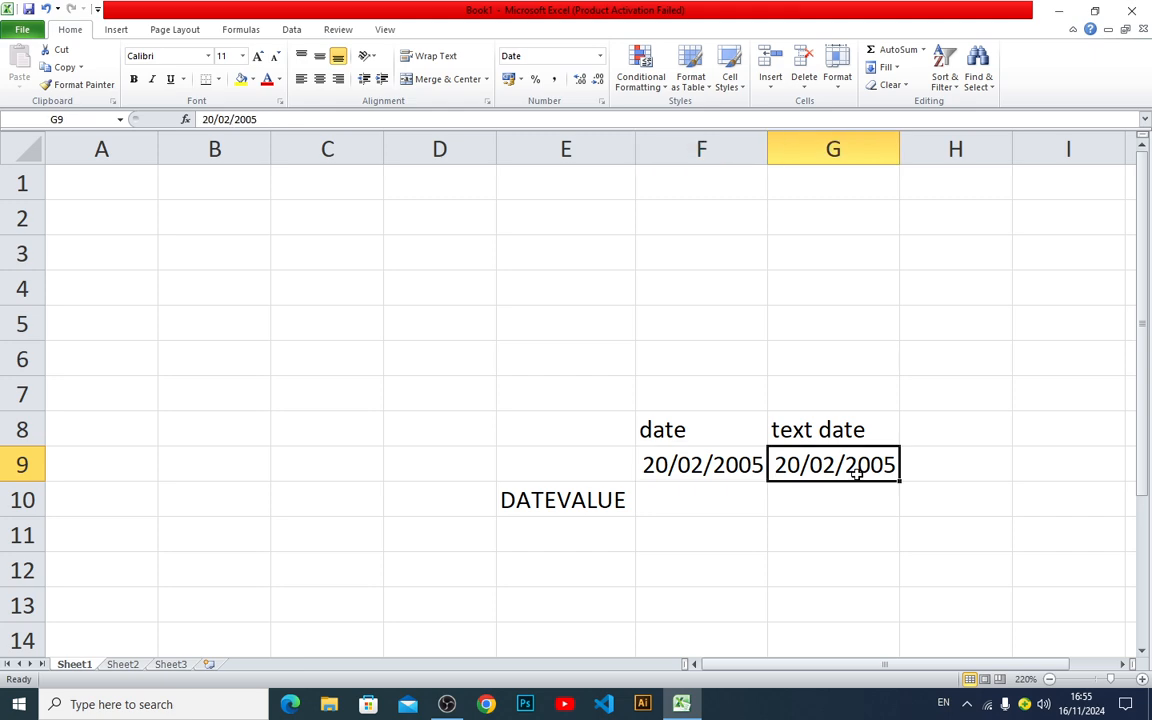
left_click(601, 57)
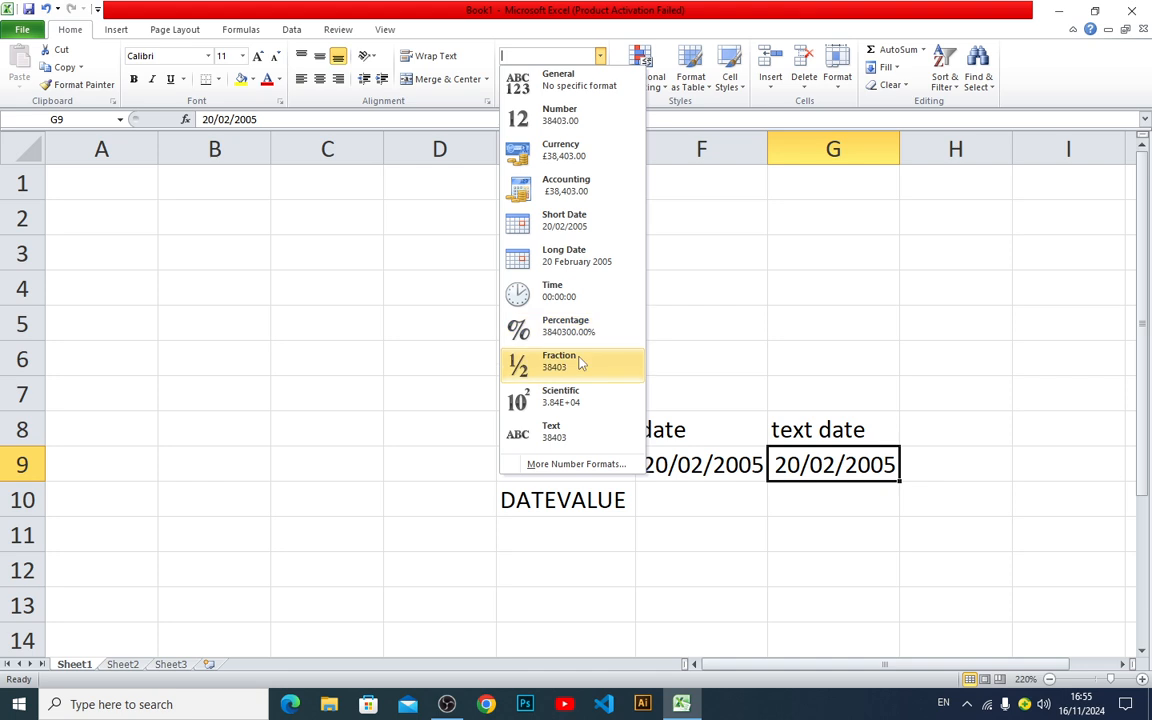
left_click(562, 430)
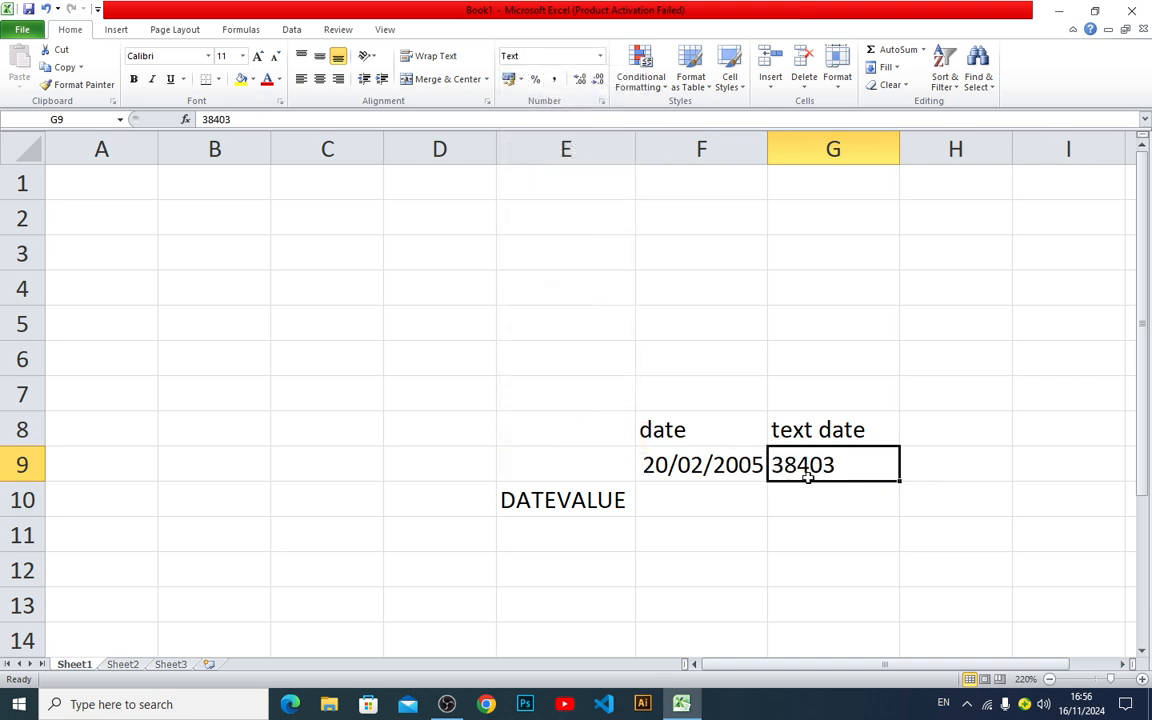
Undo and restore the Text format on cell G9, and compare the cell with the date formula in F9
left_click(695, 460)
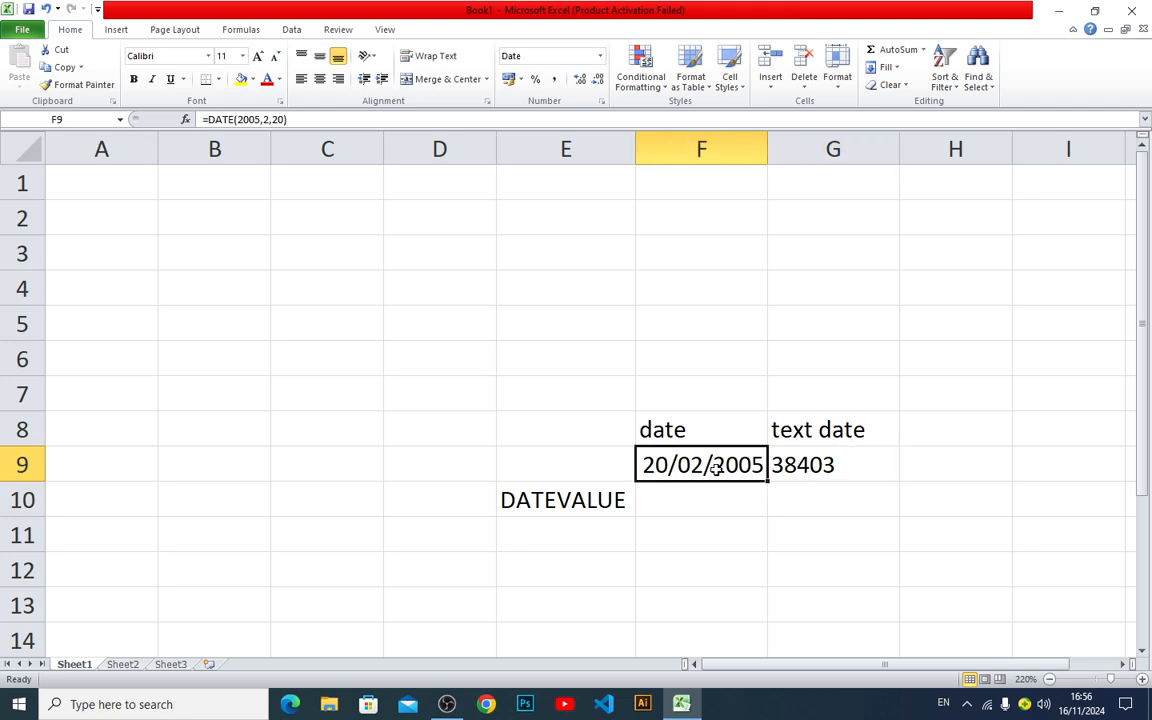
left_click(810, 470)
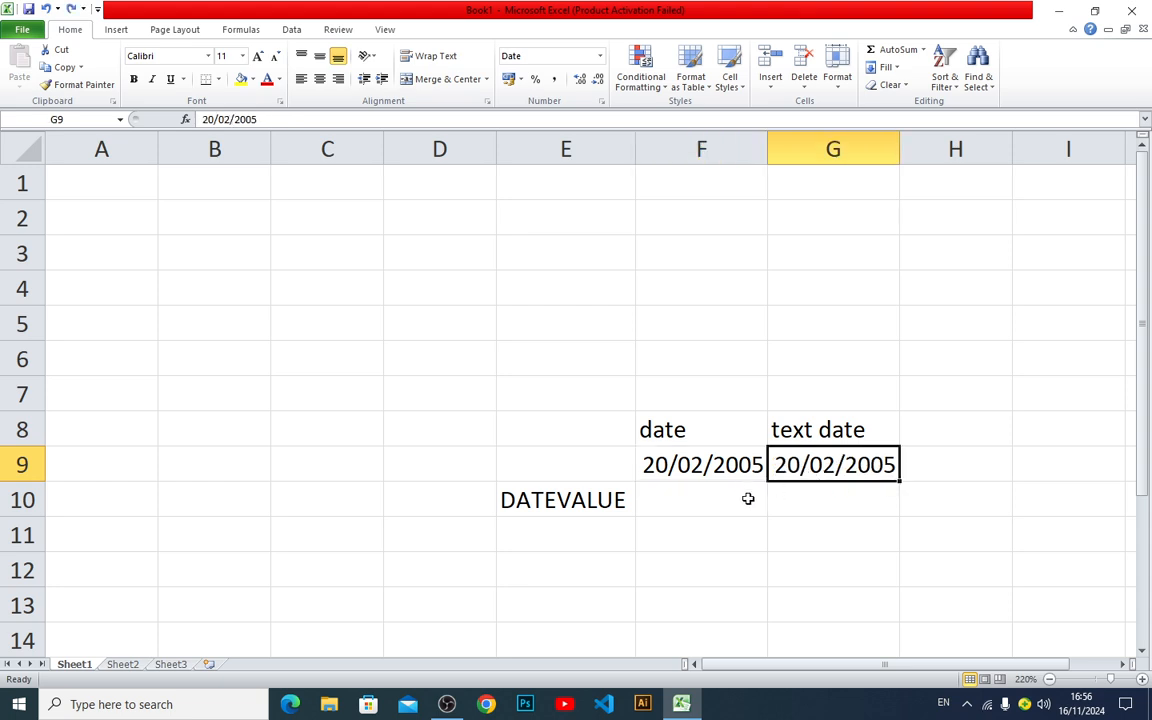
key("ctrl+z")
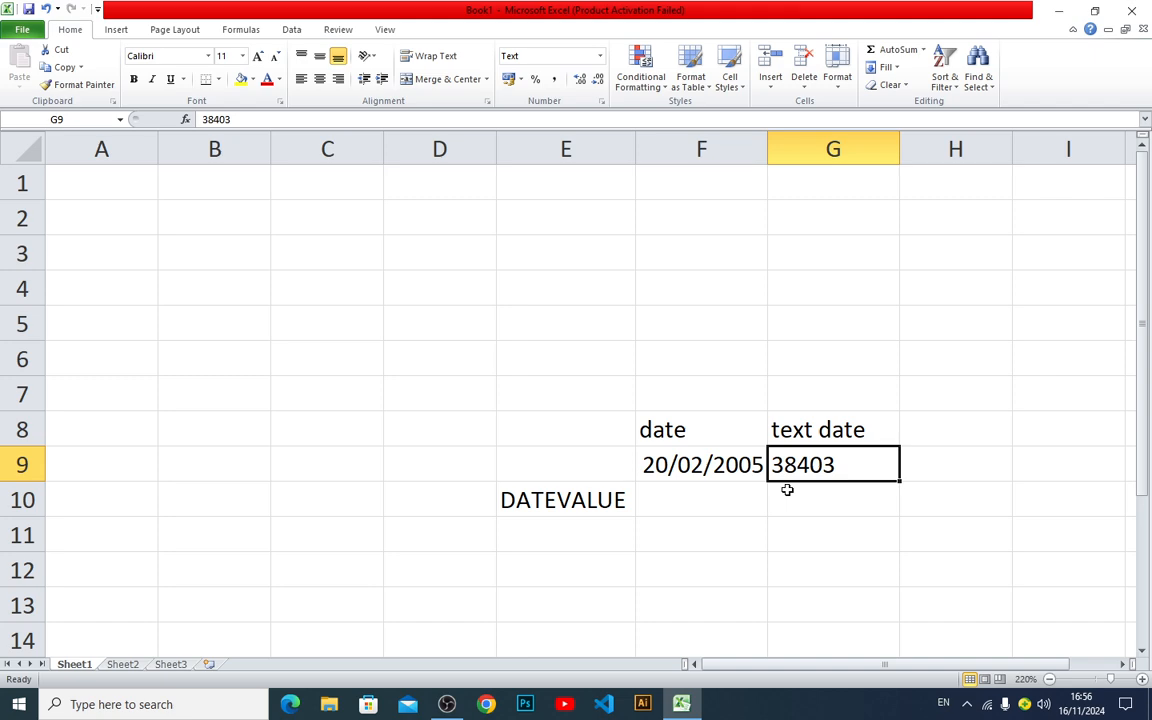
left_click(748, 466)
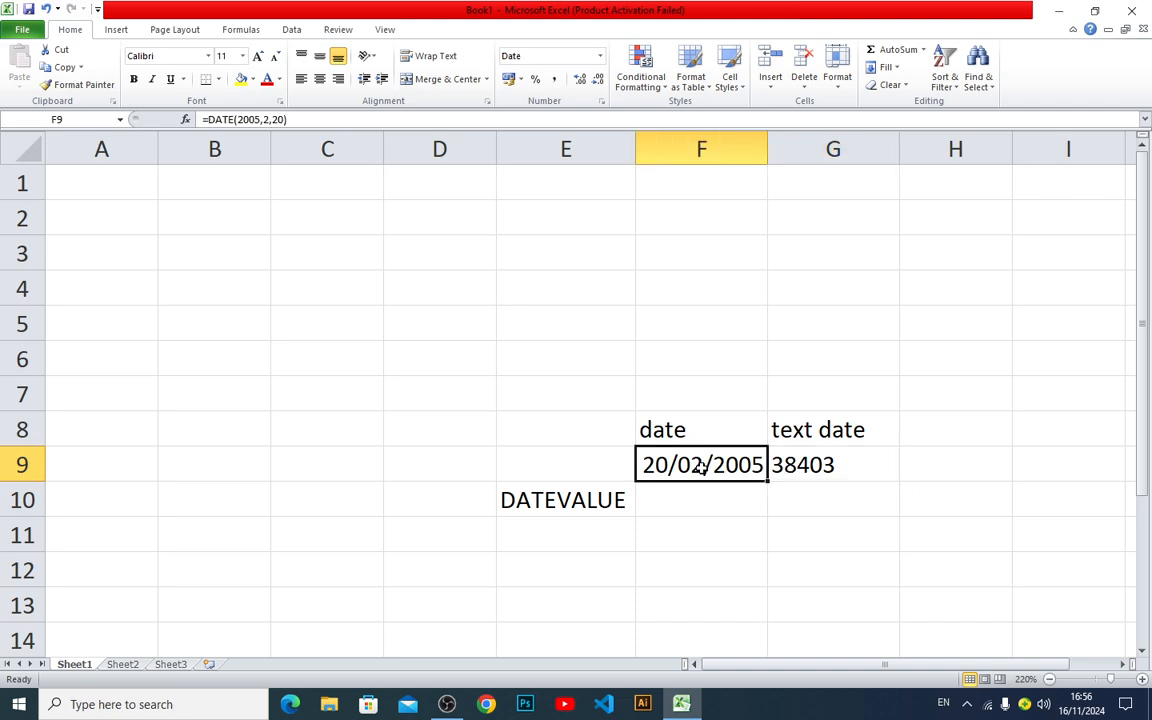
left_click(788, 464)
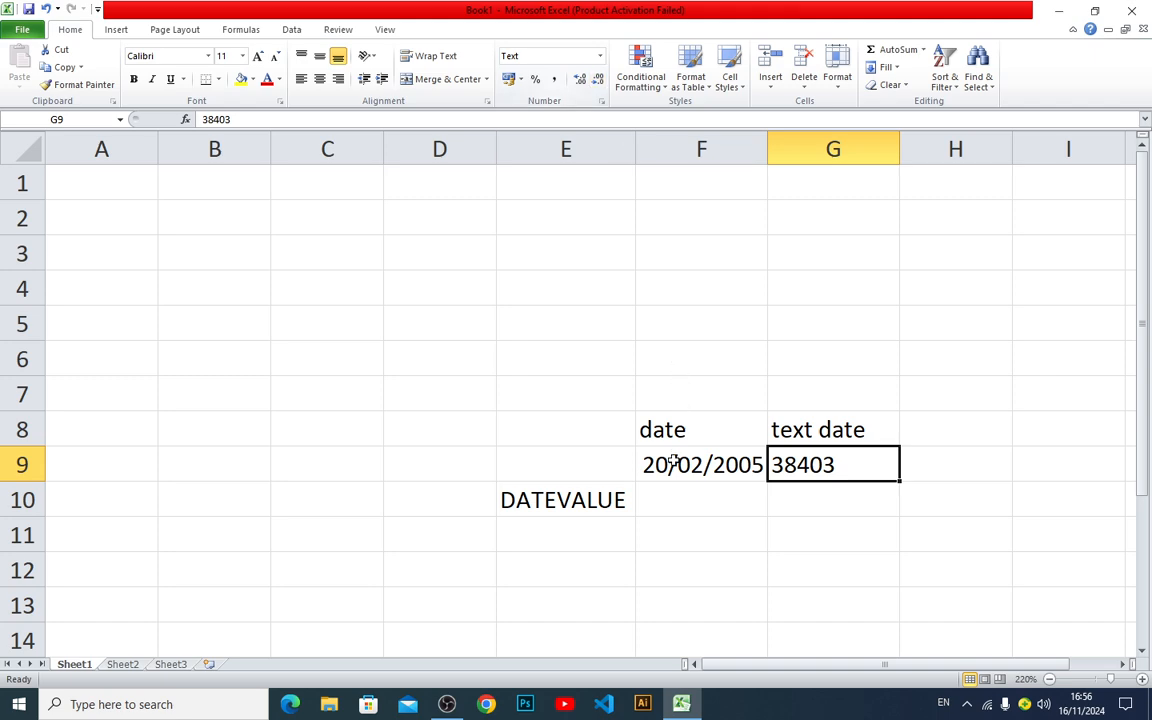
Inspect the formula behind the date in cell F9 without changing it
left_click(673, 493)
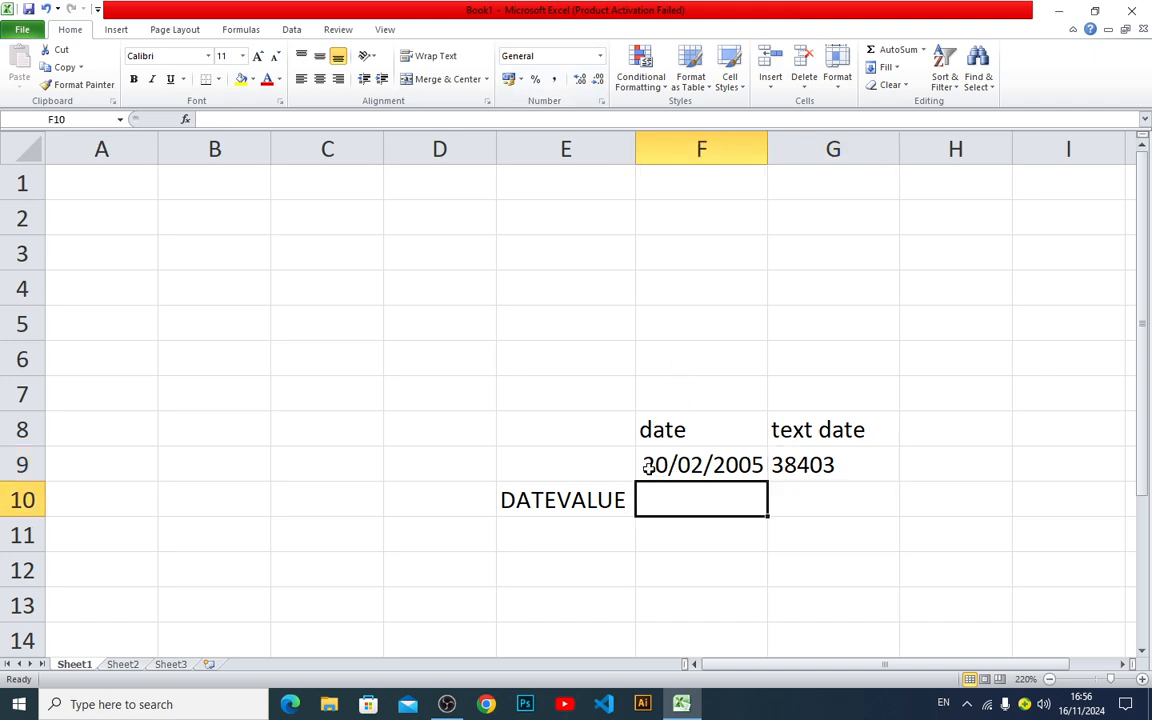
double_click(648, 466)
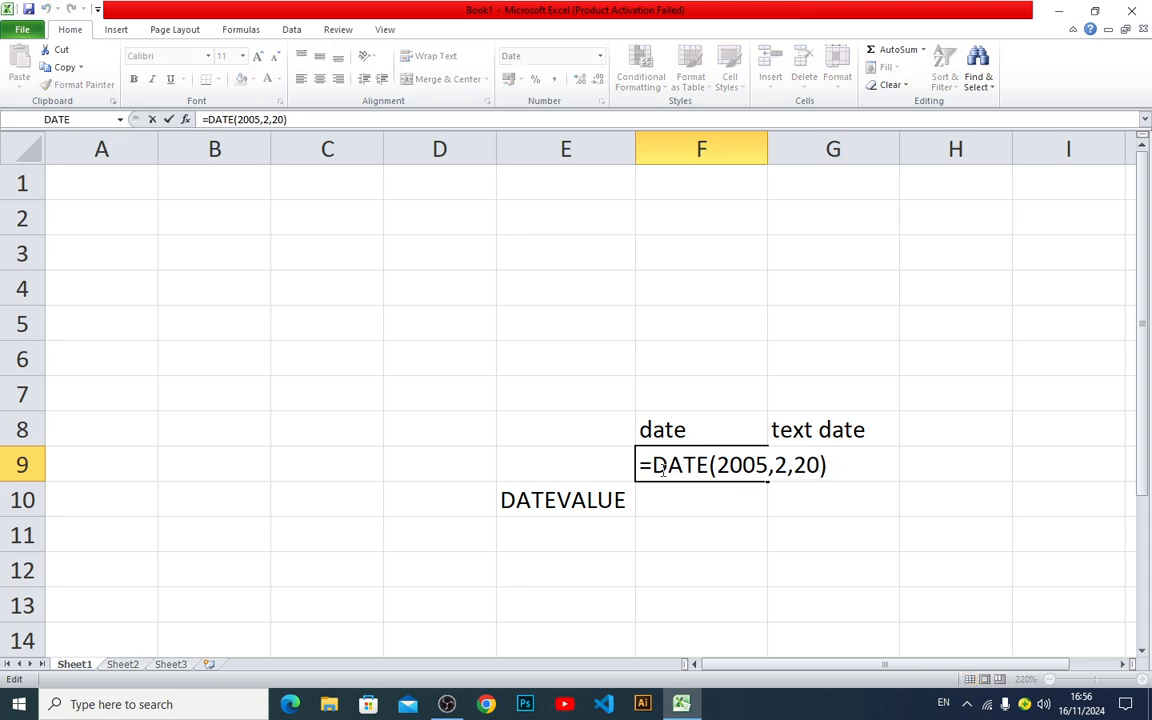
key("Escape")
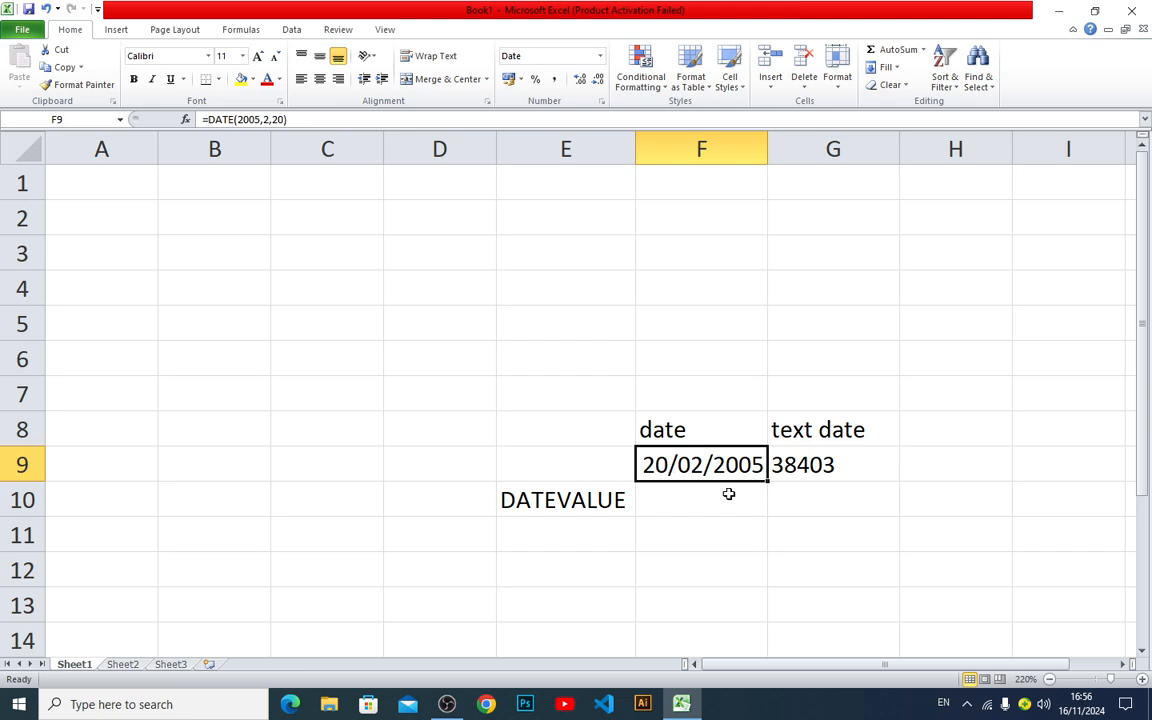
Change the number format of cell G9 to Short Date
left_click(780, 456)
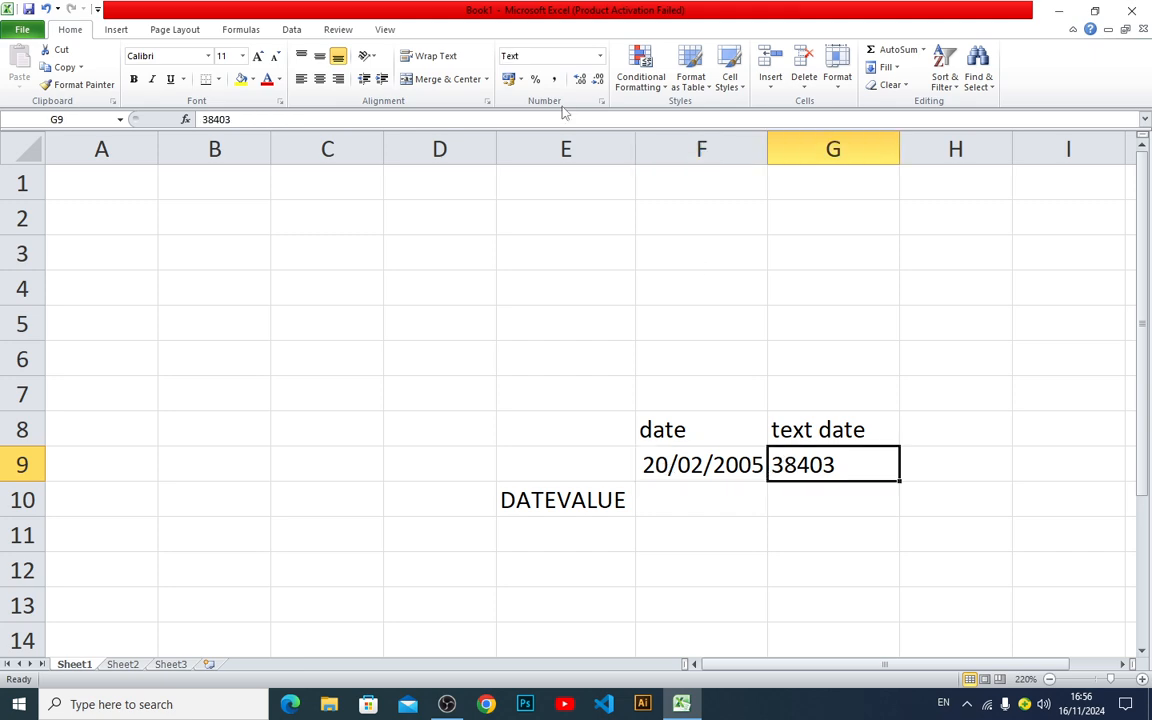
left_click(600, 56)
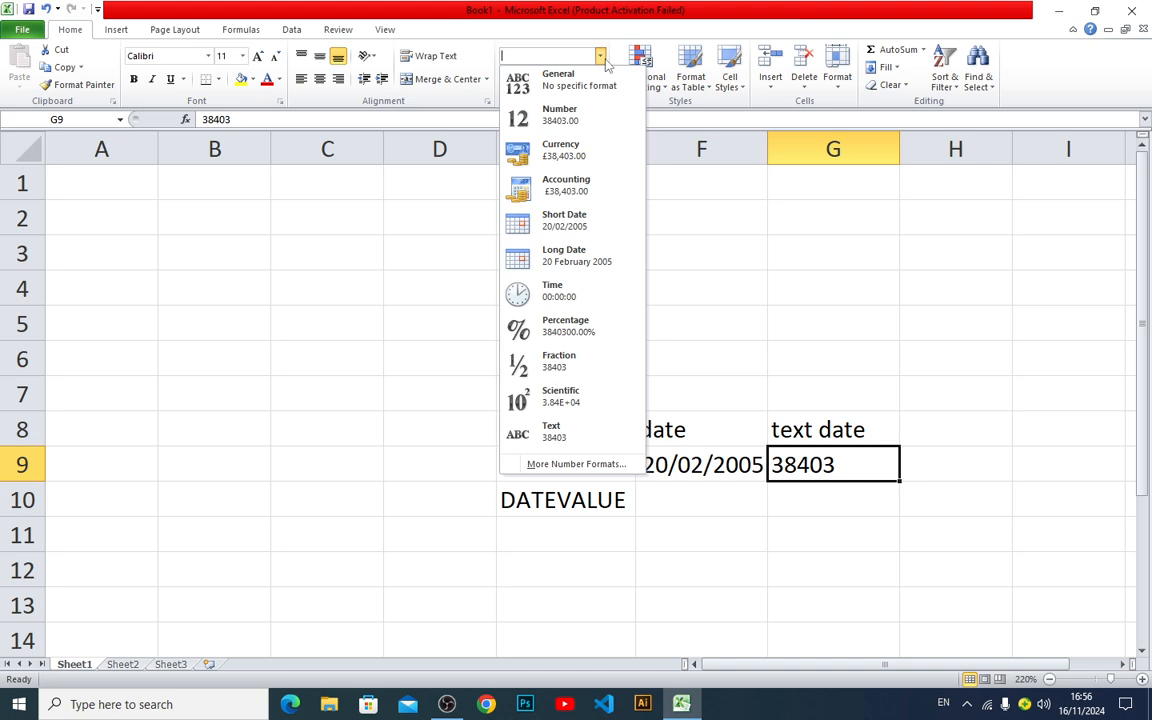
left_click(589, 224)
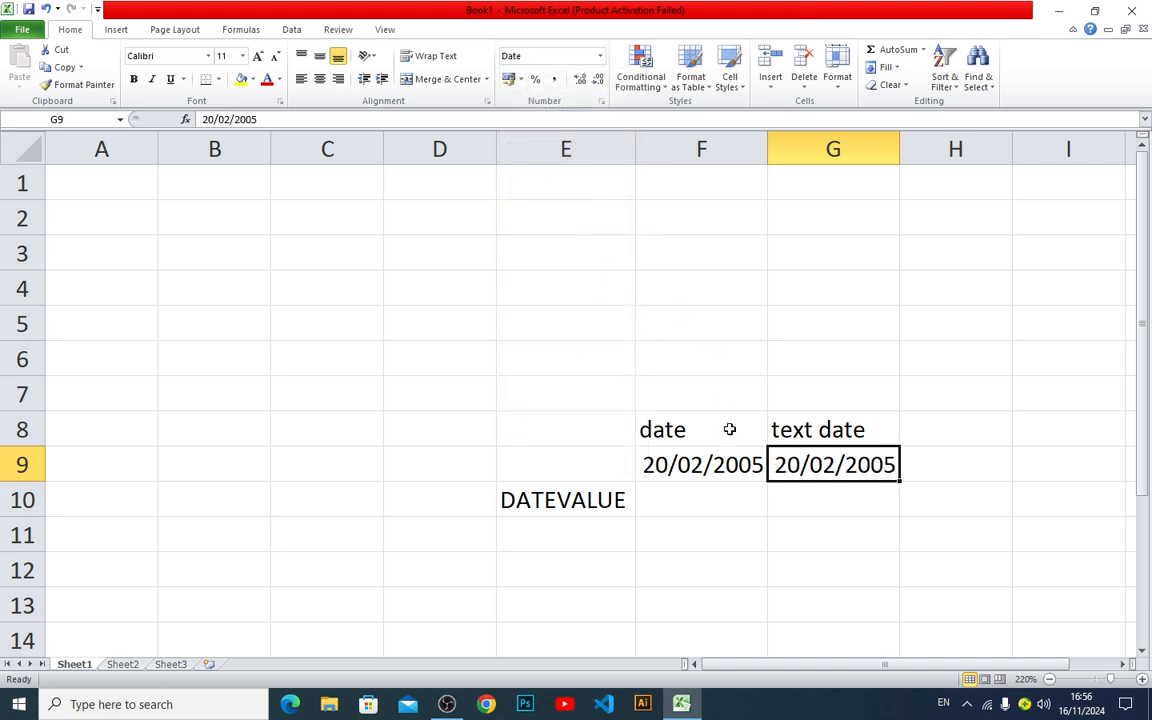
Turn the date in G9 into text by prefixing it with an apostrophe, and check the cell's content
double_click(776, 457)
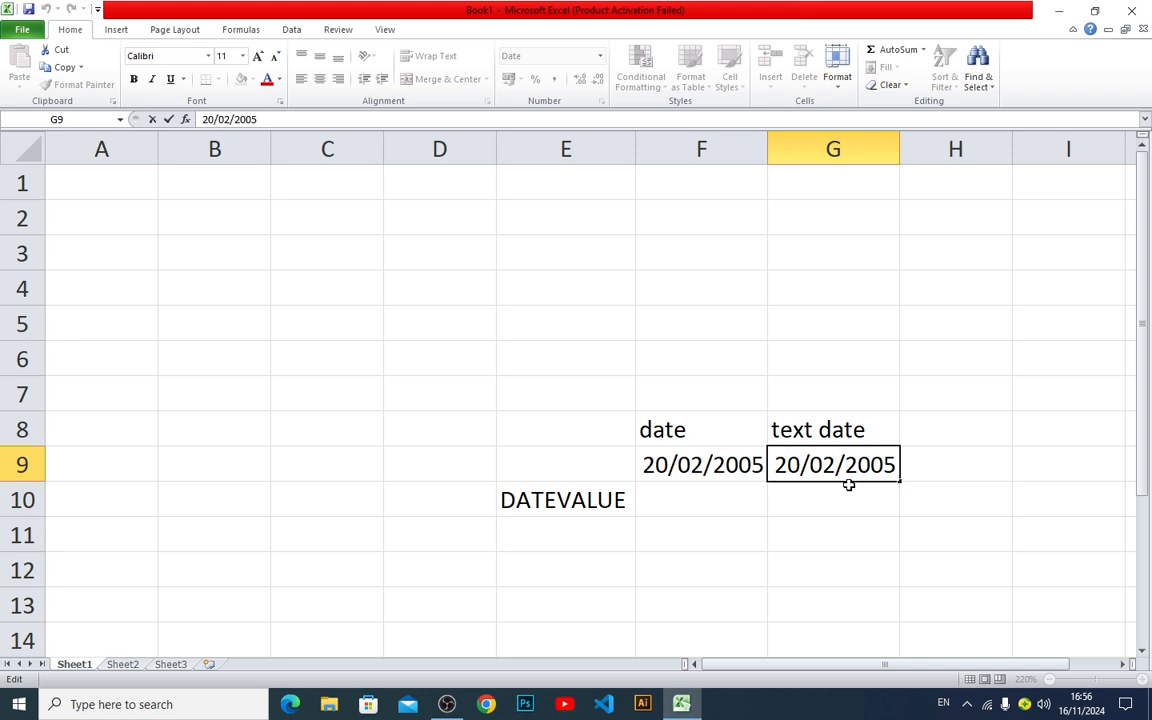
type("'")
key("Return")
key("Up")
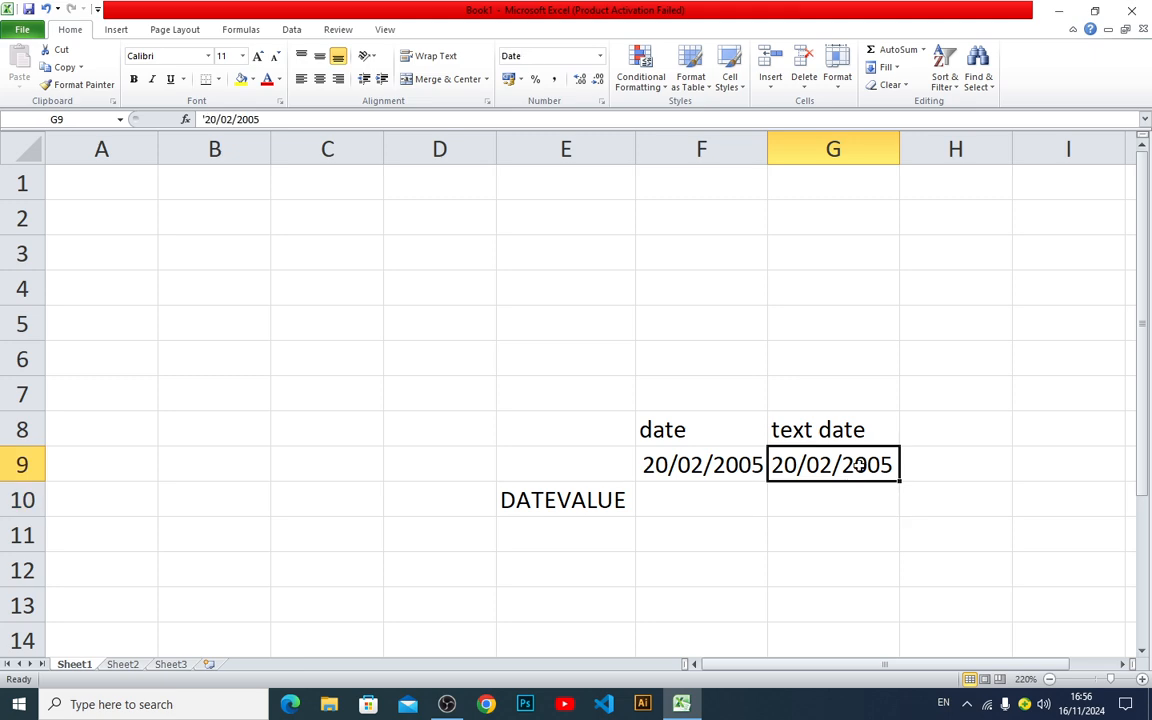
double_click(858, 465)
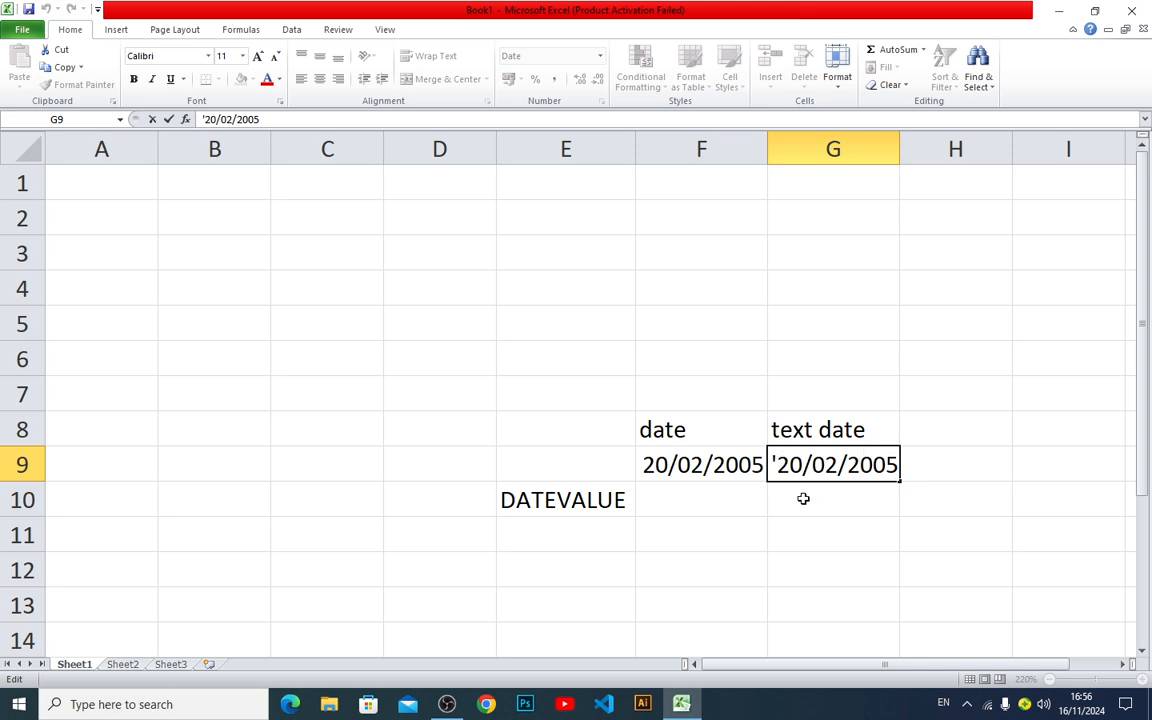
key("Escape")
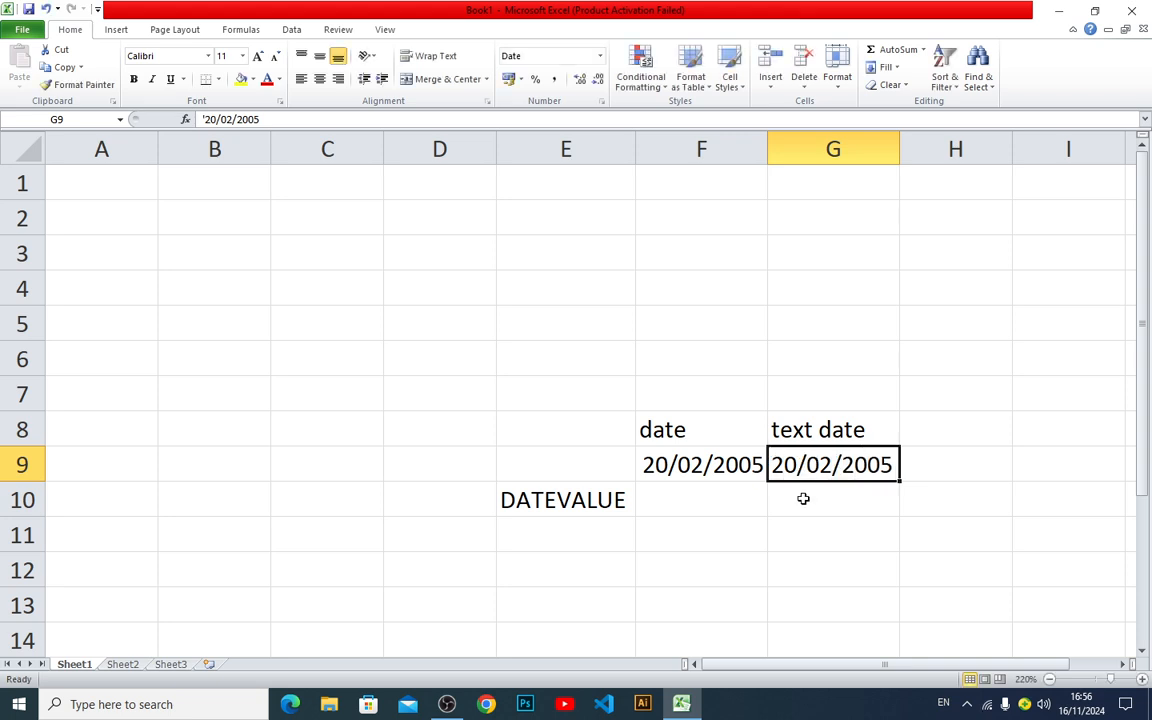
Try to convert the real date by entering =DATEVALUE(F9) in cell F10
left_click(741, 501)
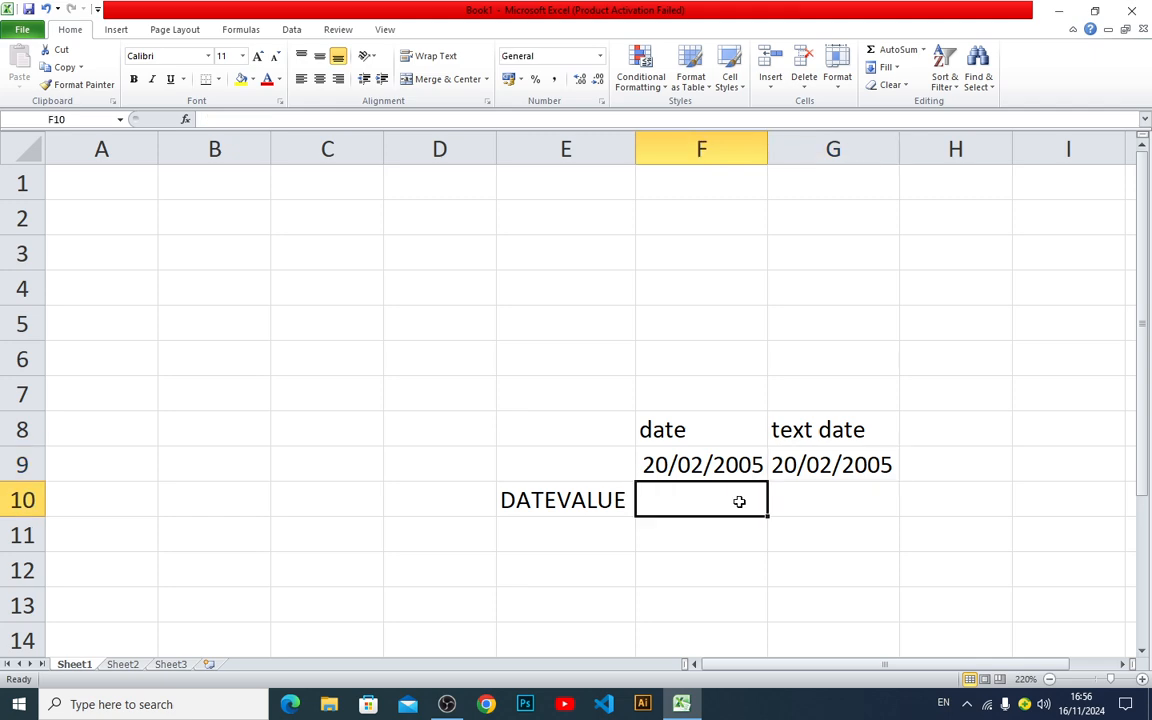
type("=date")
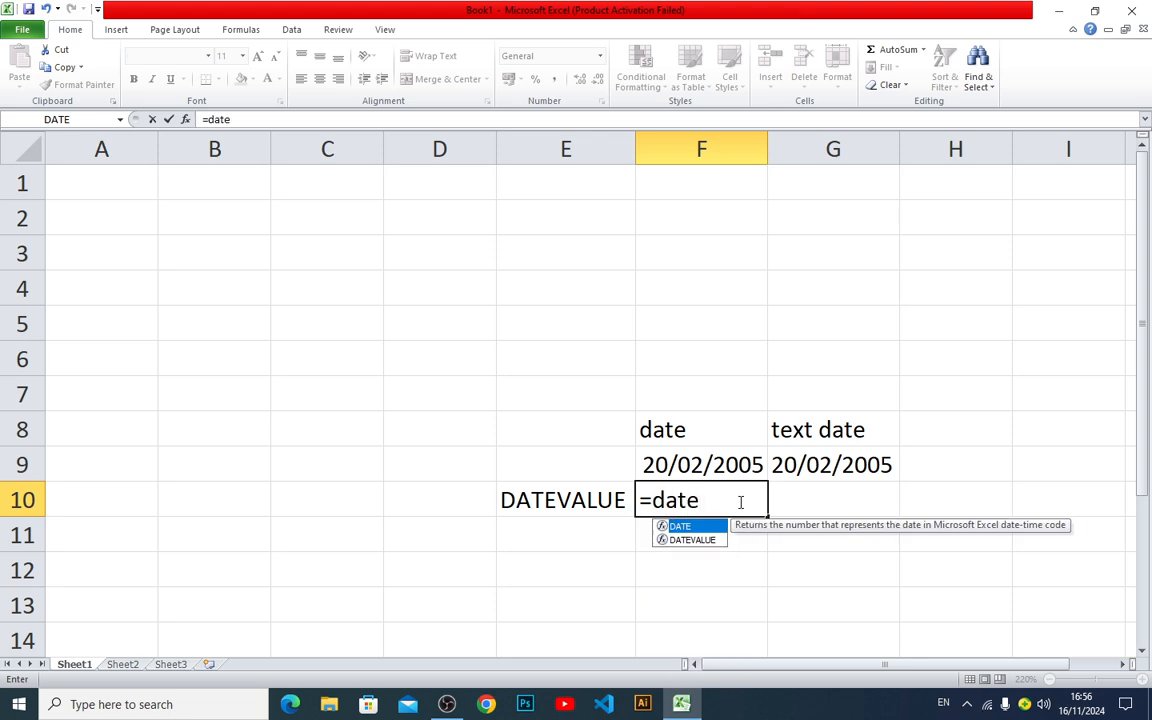
key("Down")
key("Tab")
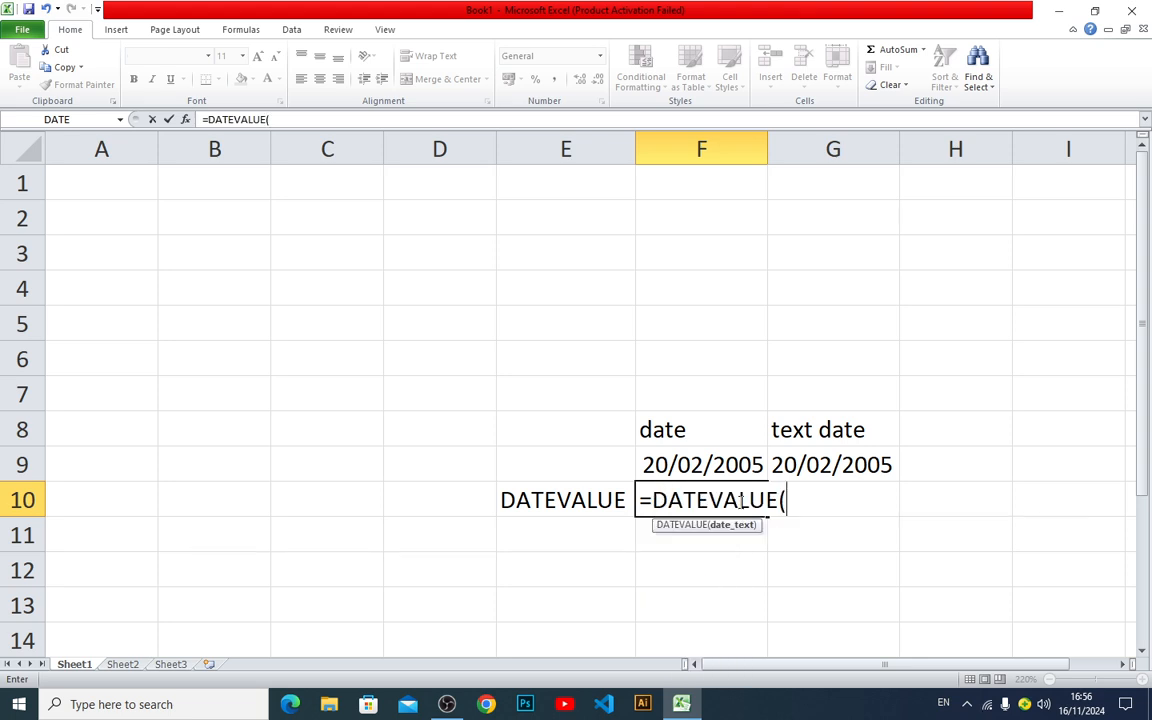
left_click(733, 461)
type(")")
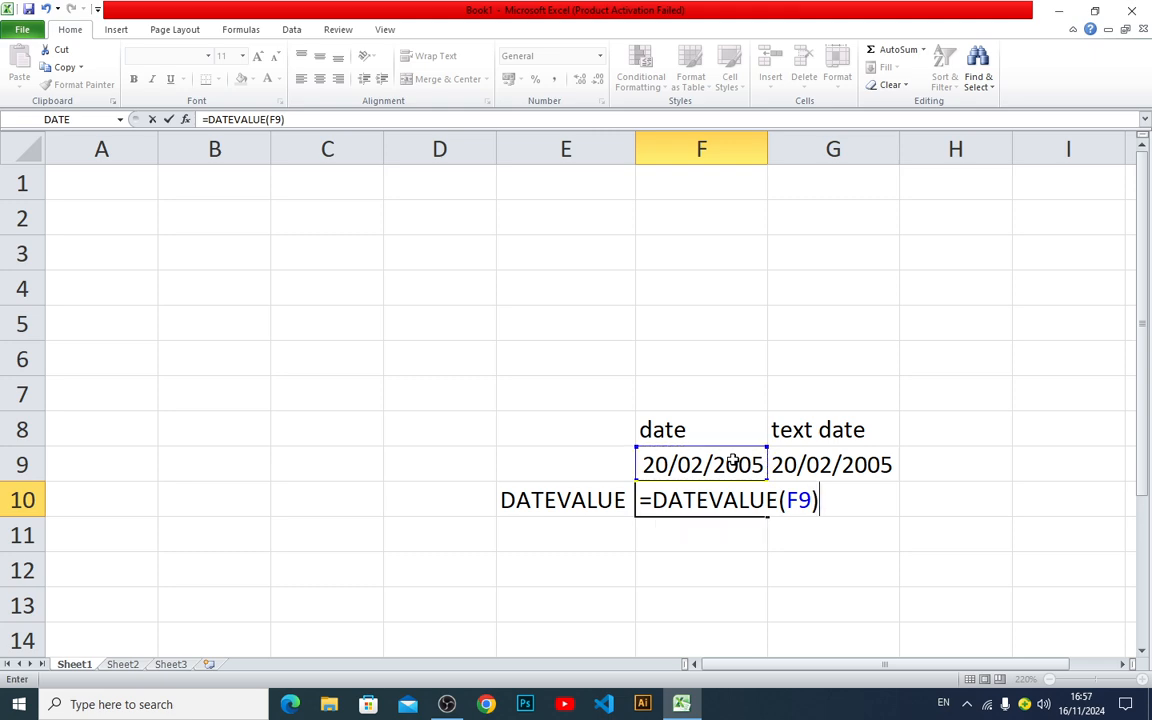
key("Return")
Replace the formula in F10 with =DATEVALUE(G9) to convert the text date
key("Up")
type("=date")
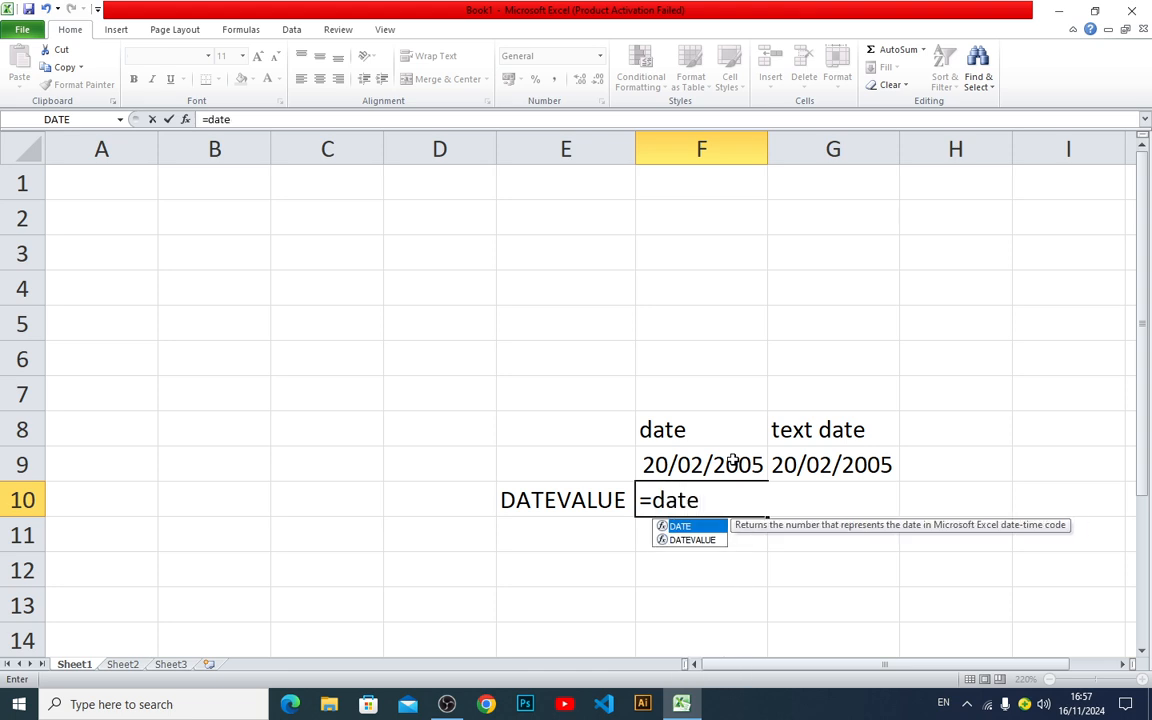
key("Down")
key("Tab")
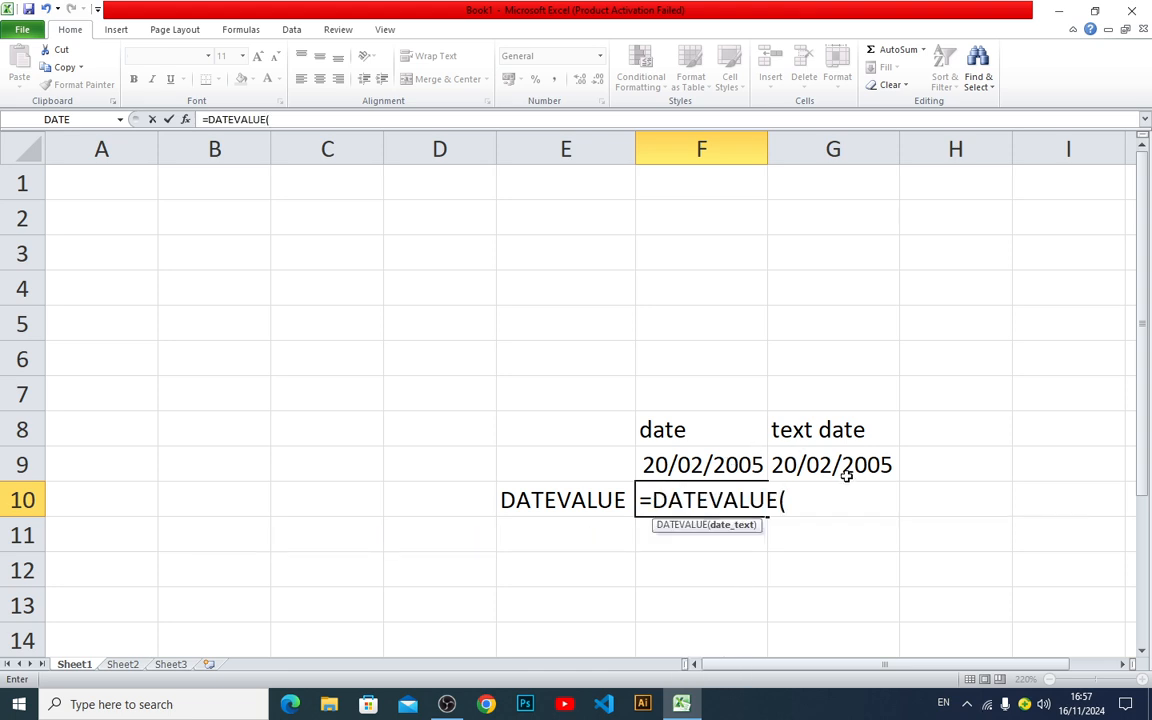
left_click(847, 466)
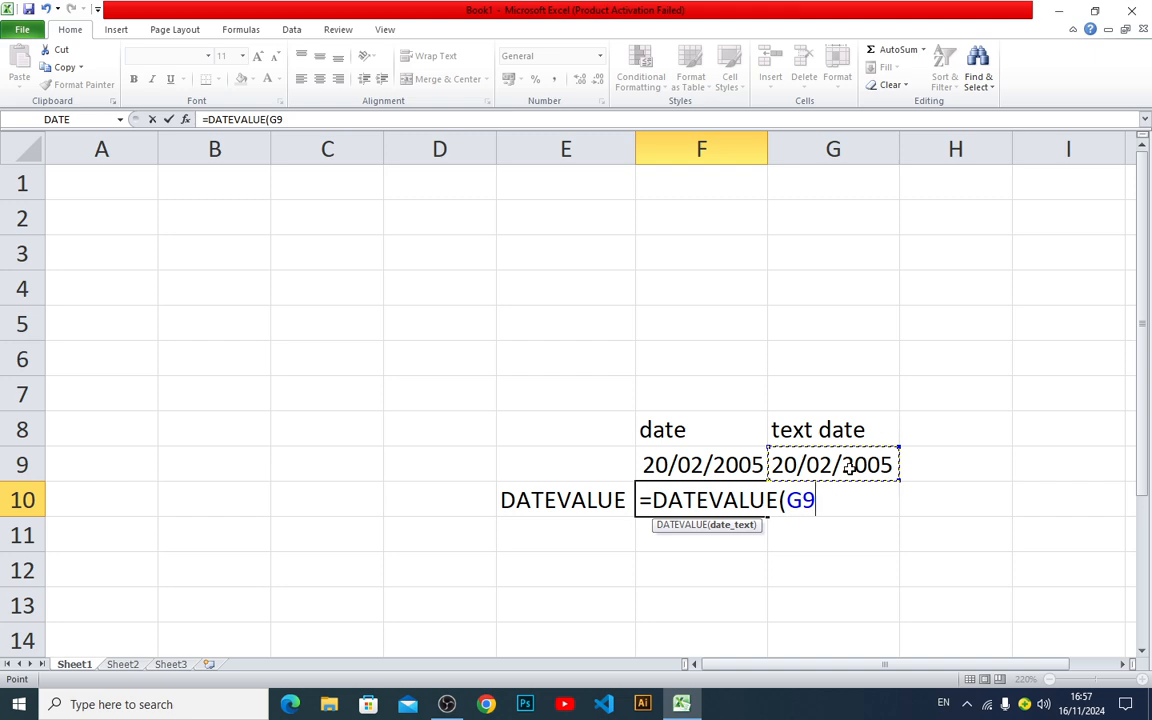
type(")")
key("Return")
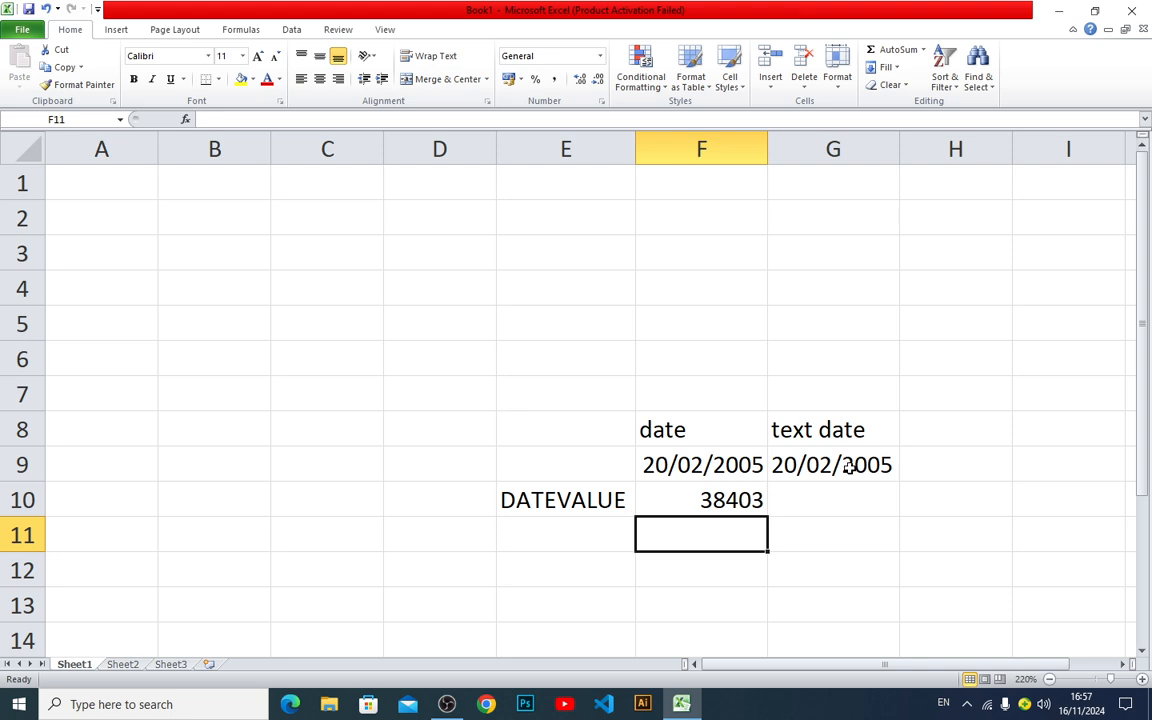
Change the number format of the real date in cell F9 to Text
left_click(826, 499)
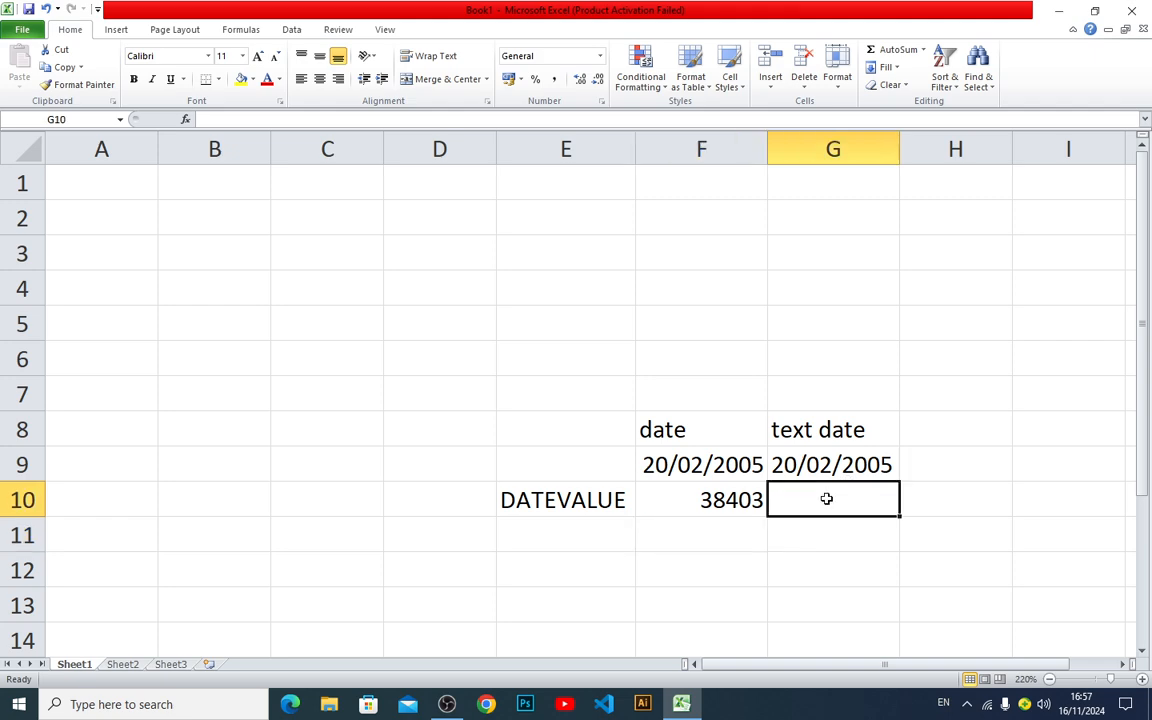
left_click(726, 463)
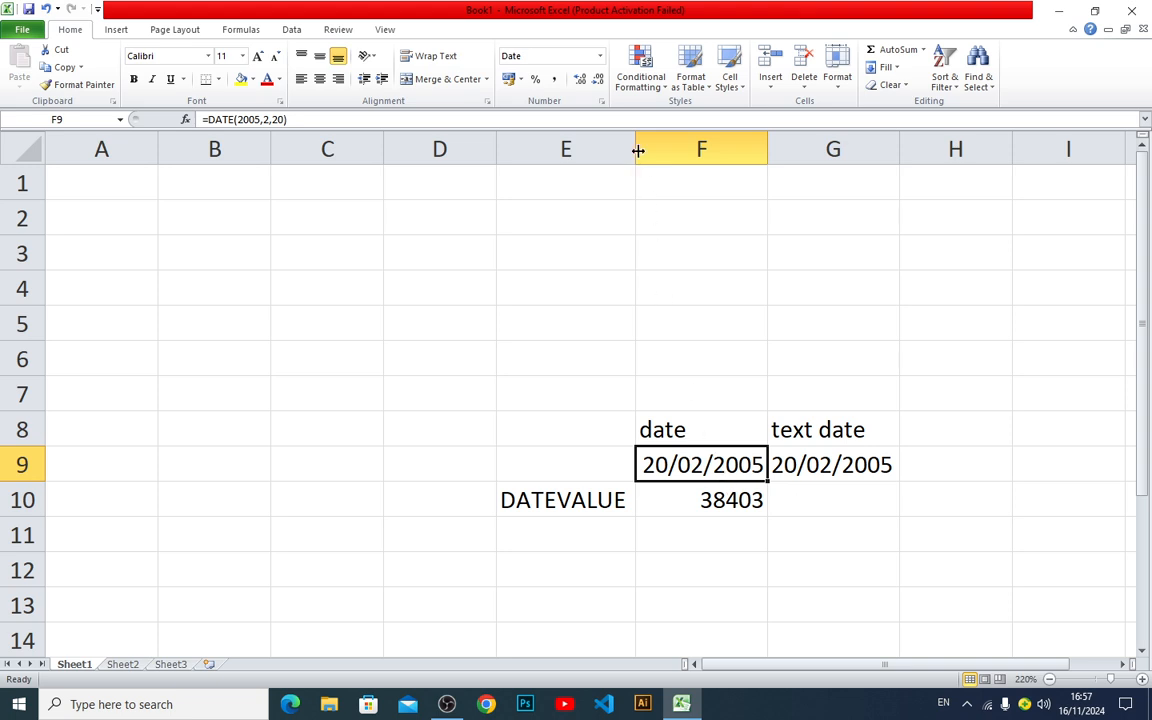
left_click(600, 56)
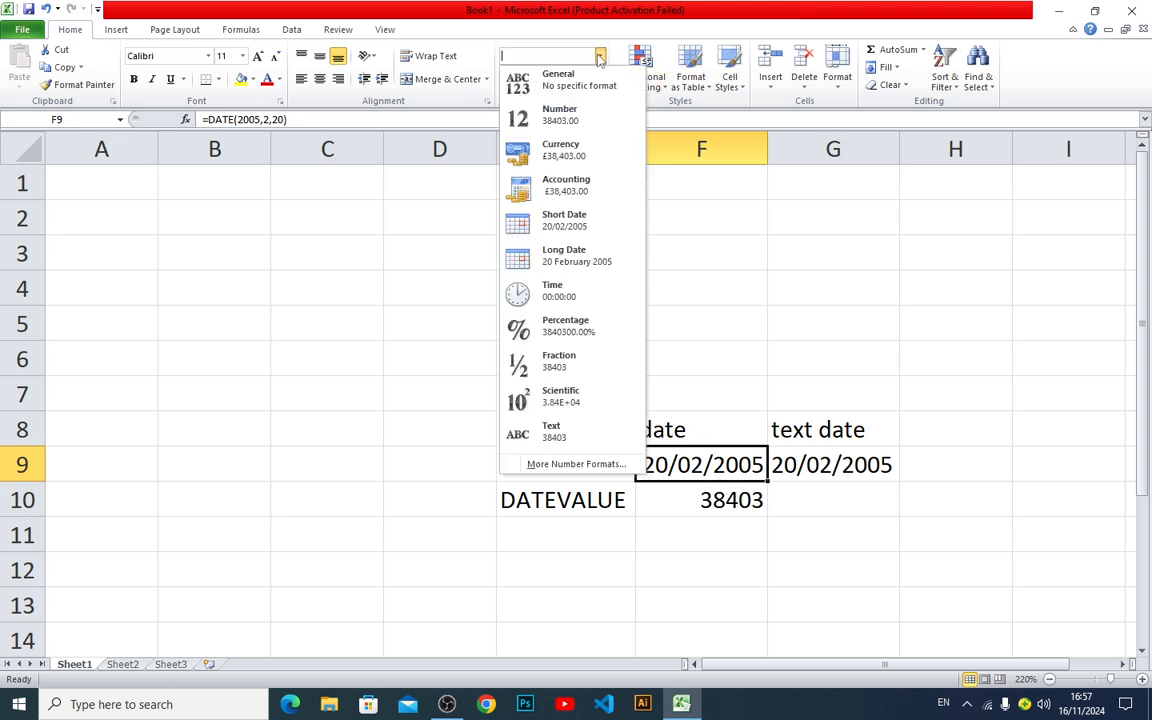
left_click(567, 432)
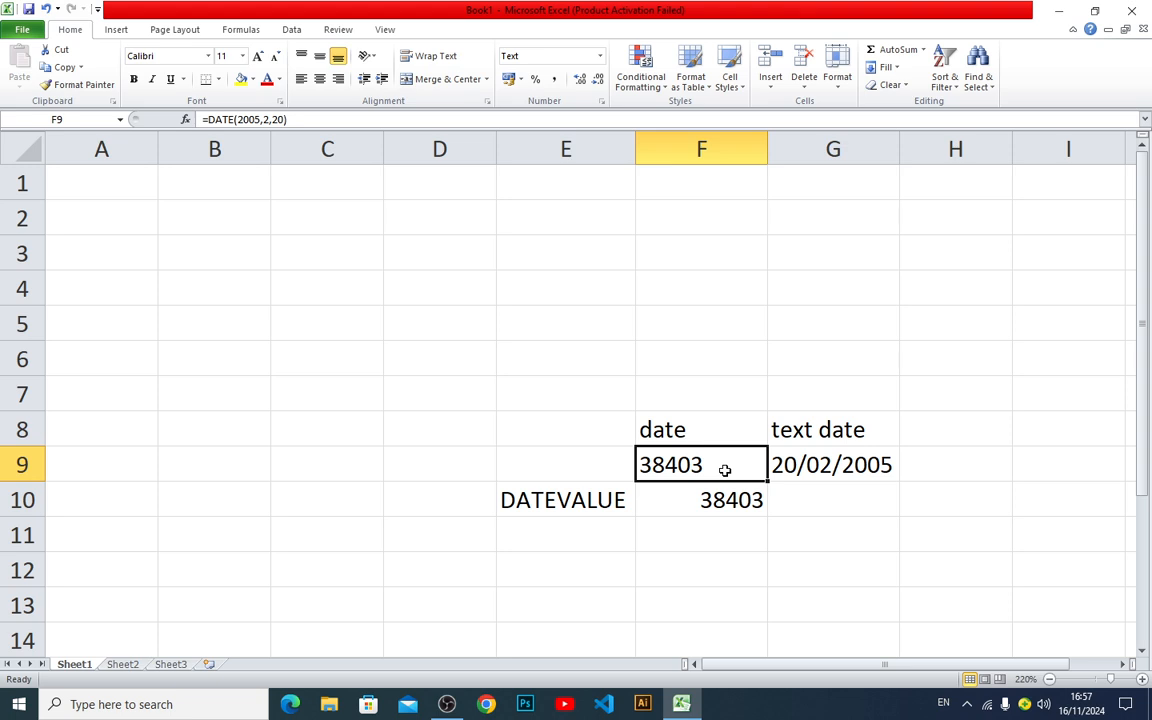
Insert the DATEVALUE function from the Date & Time function library into cell E13, with G9 as its Date_text argument
left_click(632, 595)
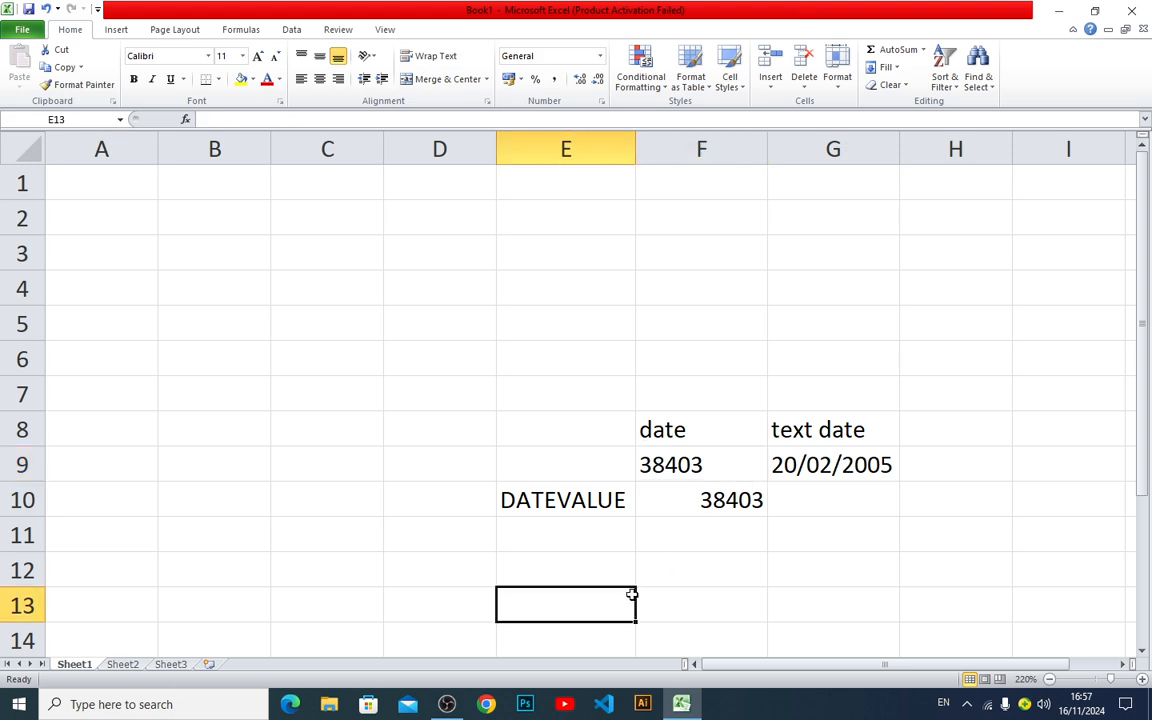
left_click(241, 29)
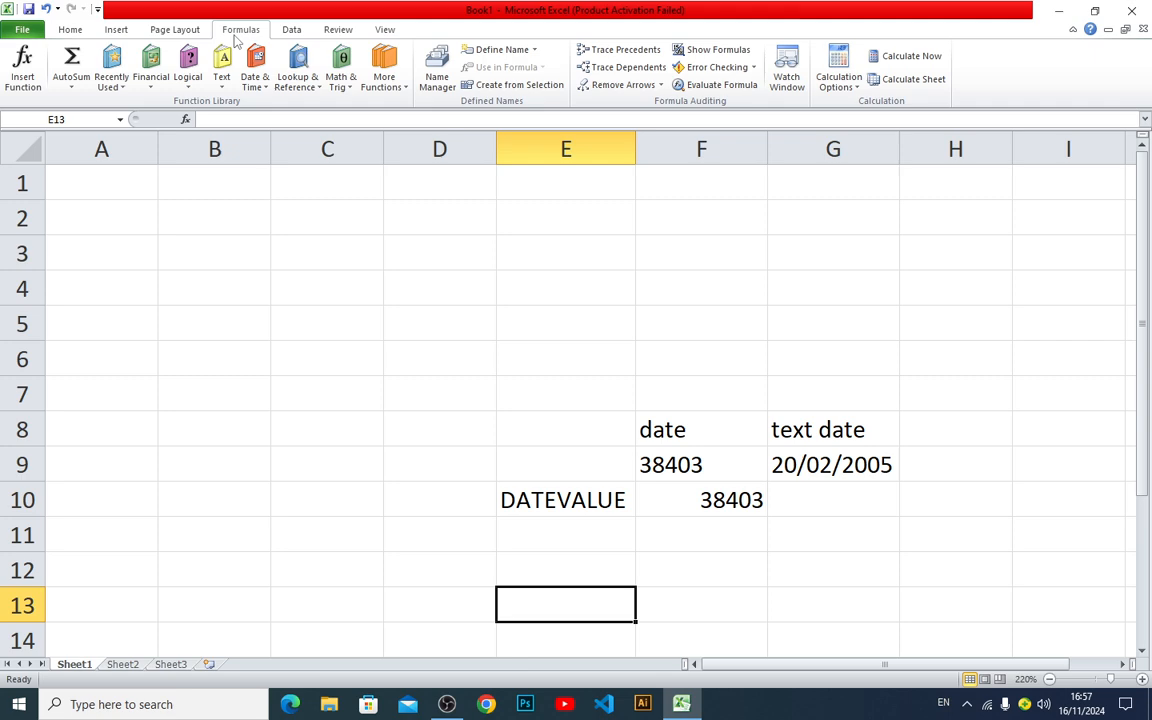
left_click(254, 82)
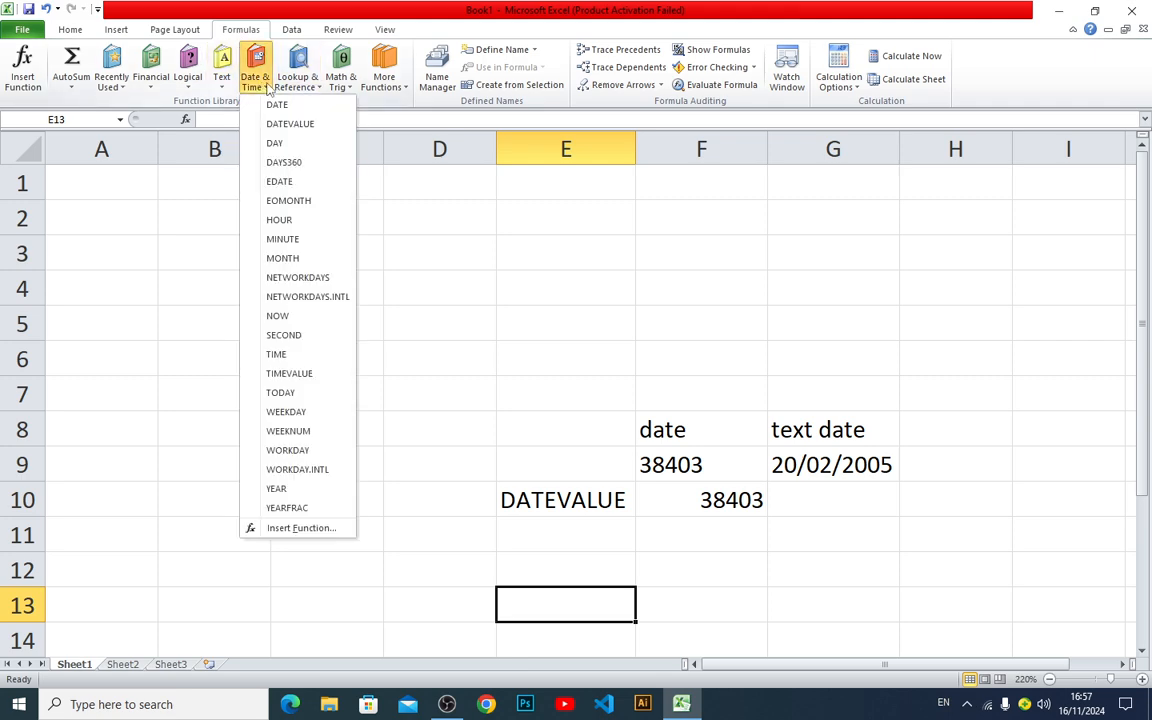
left_click(290, 121)
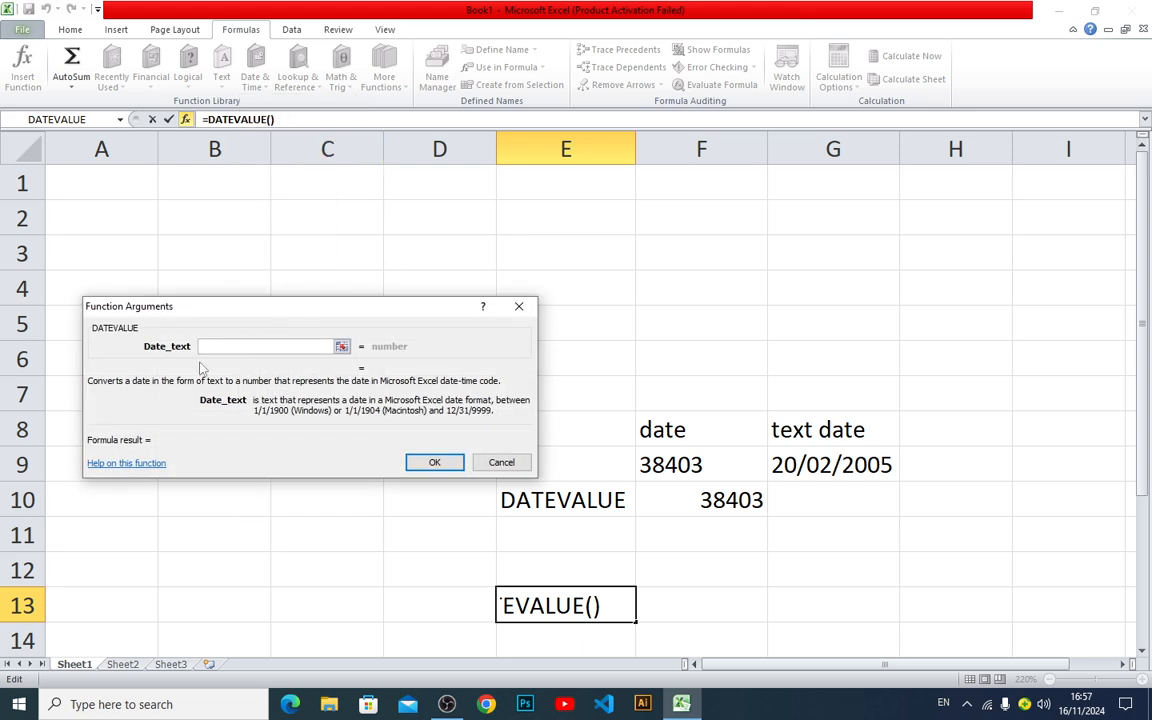
left_click(341, 346)
left_click(790, 463)
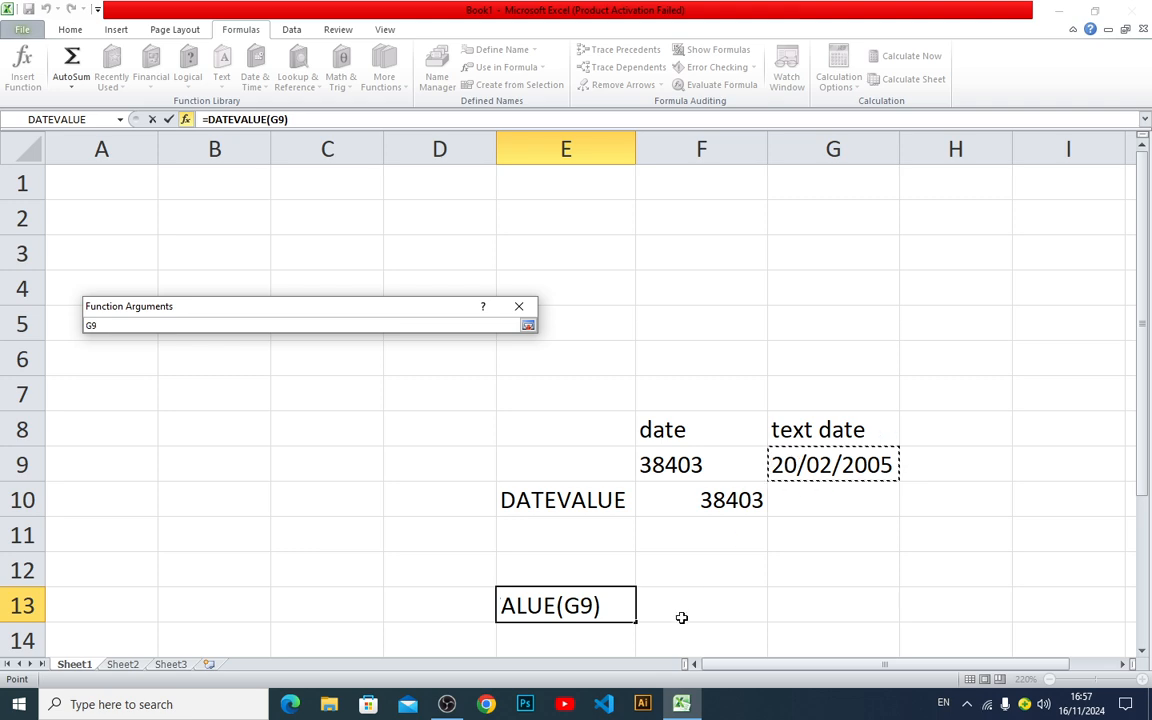
key("Return")
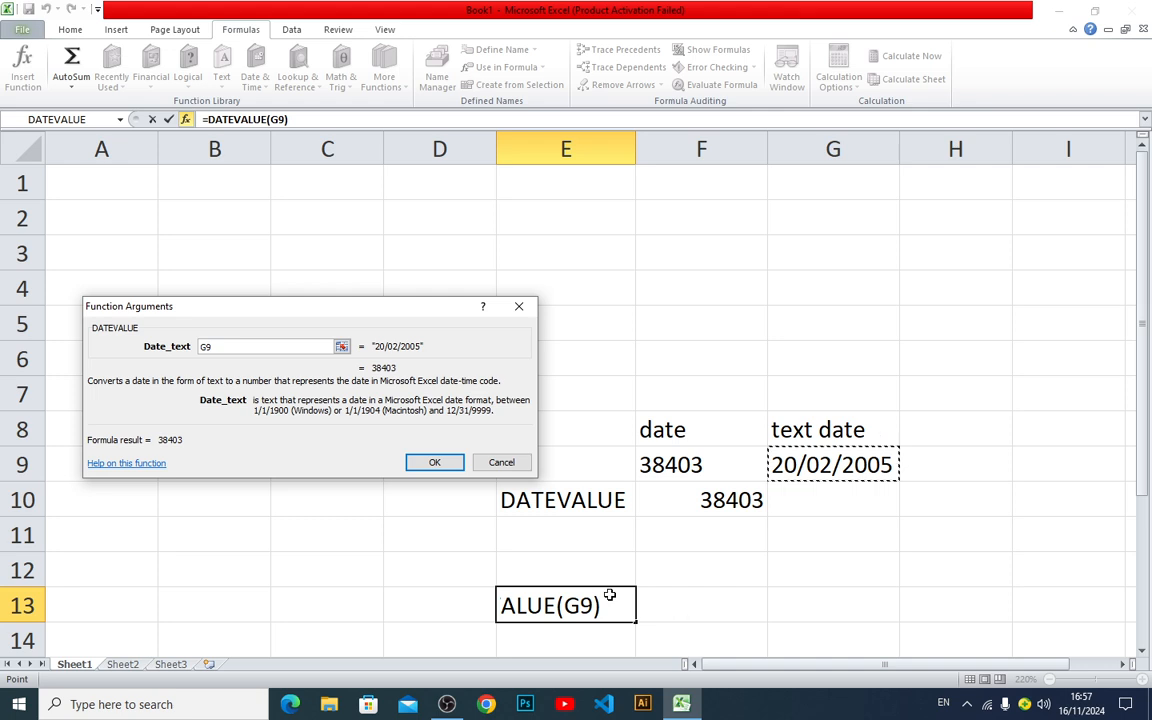
left_click(435, 464)
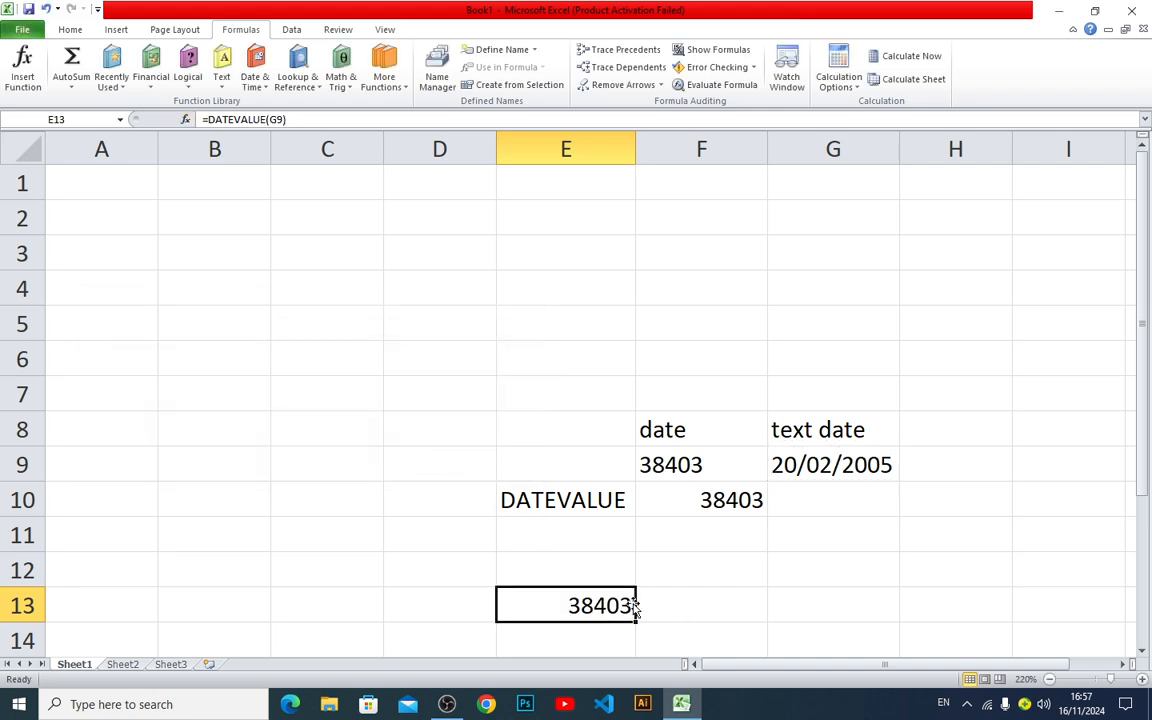